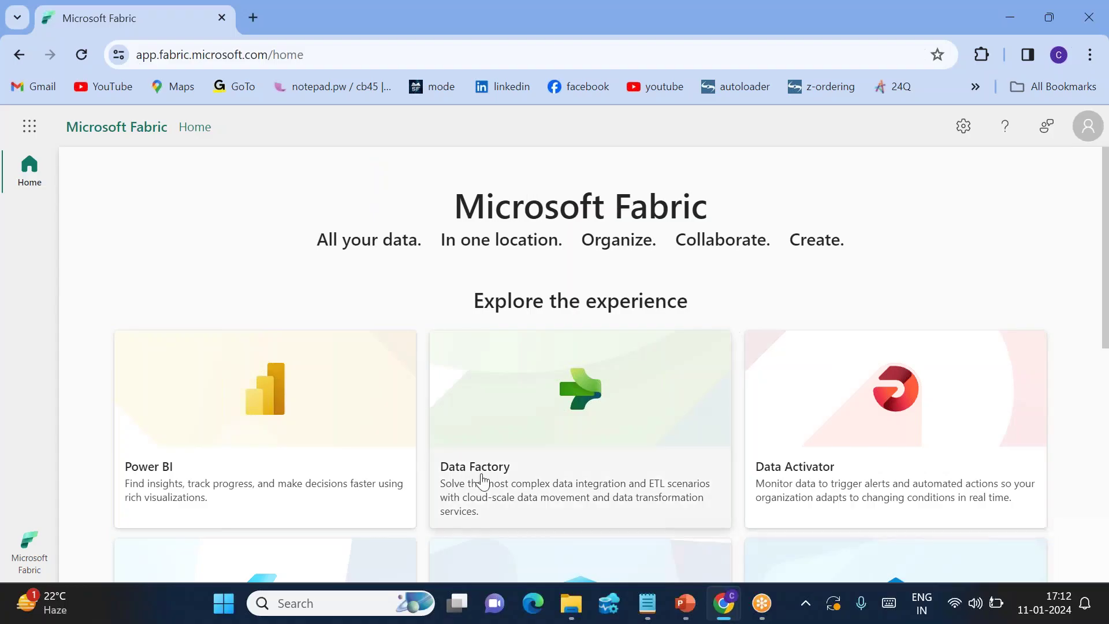
In Data Factory's myws workspace, start creating a new lakehouse.
{"action": "left_click", "coordinate": [470, 451]}
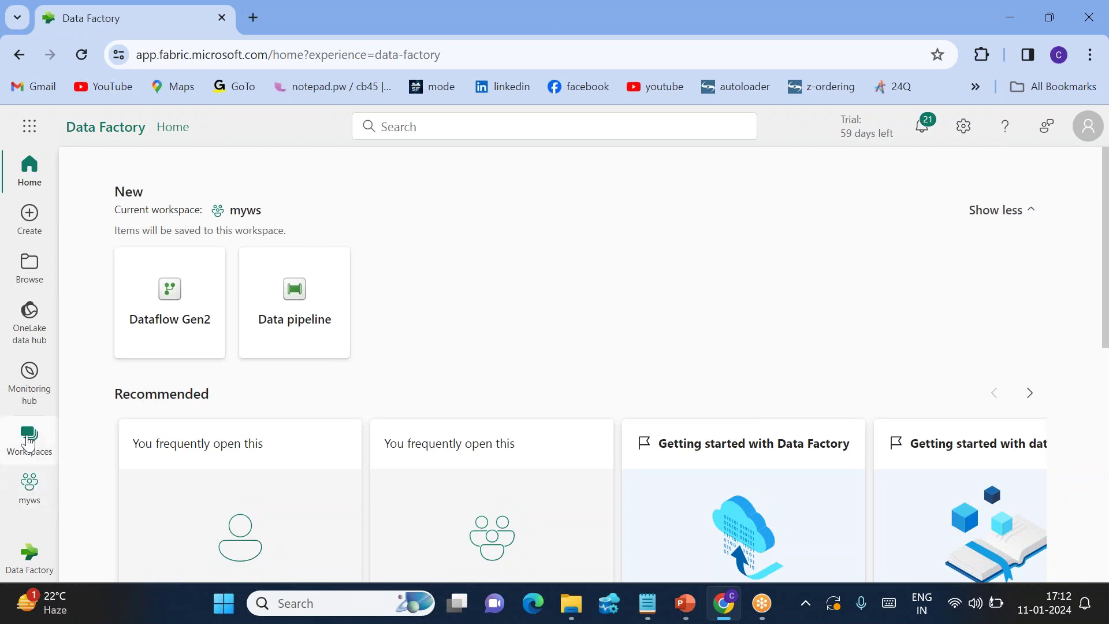
{"action": "left_click", "coordinate": [29, 448]}
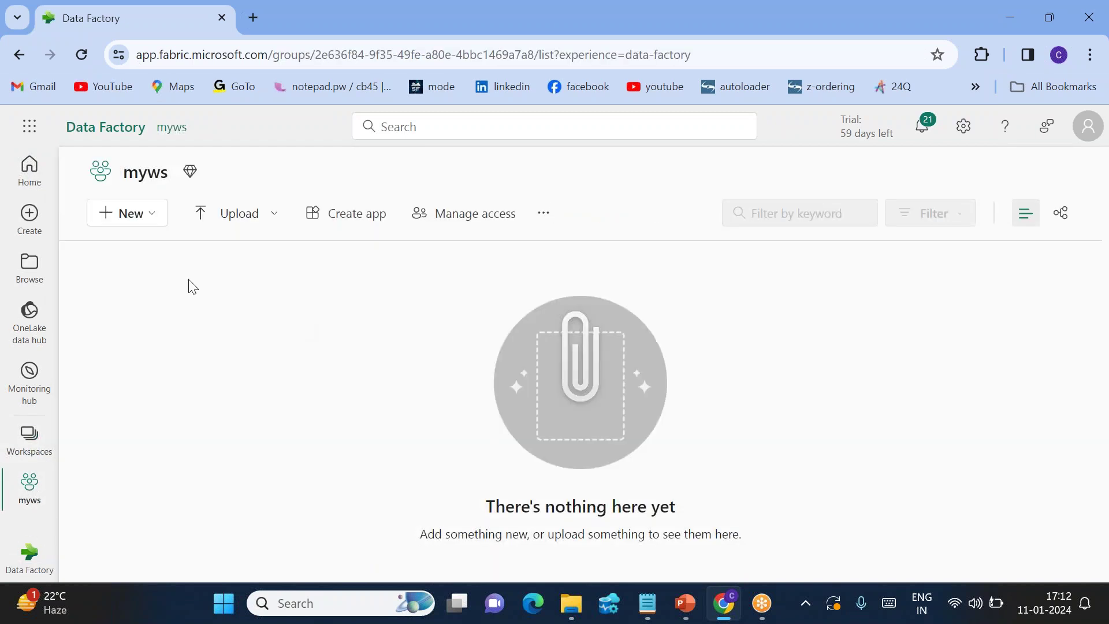
{"action": "left_click", "coordinate": [144, 221]}
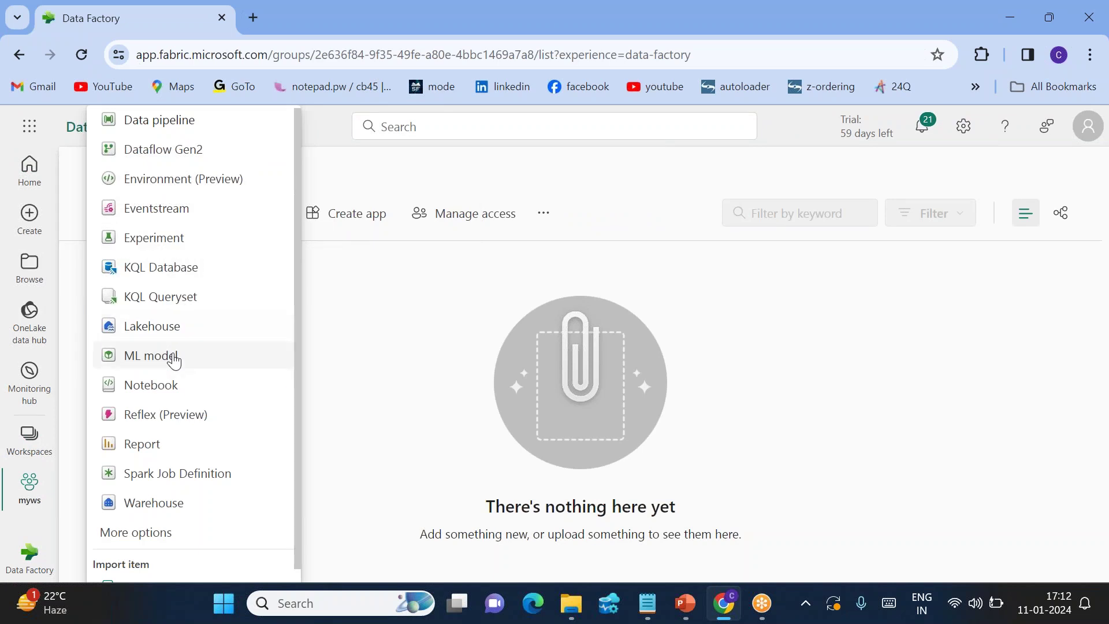
{"action": "left_click", "coordinate": [149, 325]}
Name the lakehouse cloudpandithsrclh001 and create it, correcting the name after a clash.
{"action": "type", "text": "cl"}
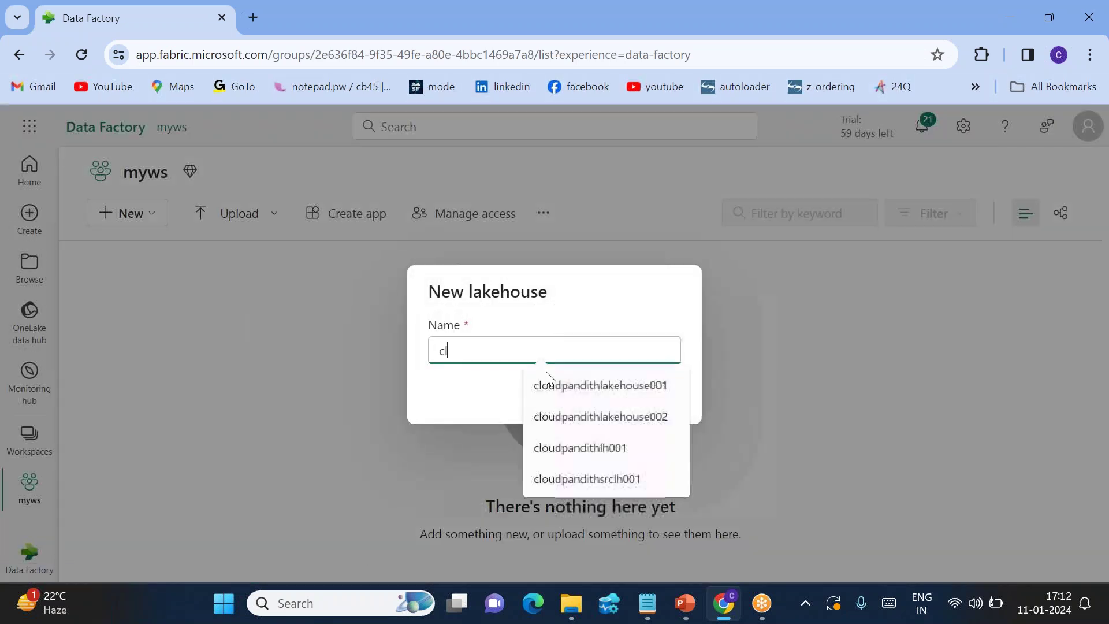
{"action": "type", "text": "oudpandithsourc"}
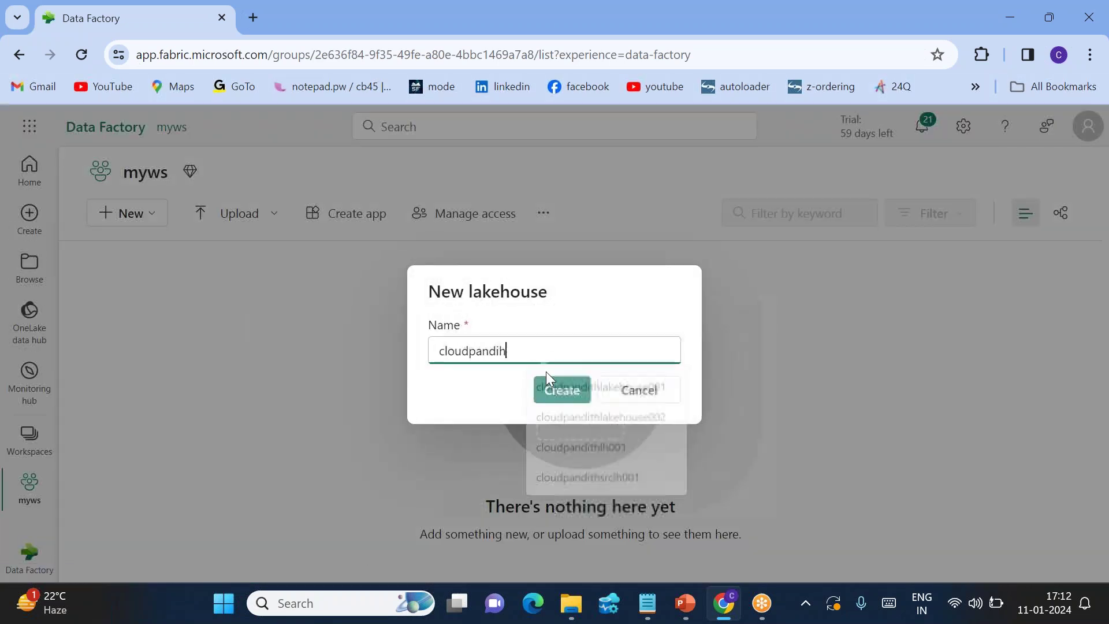
{"action": "type", "text": "e"}
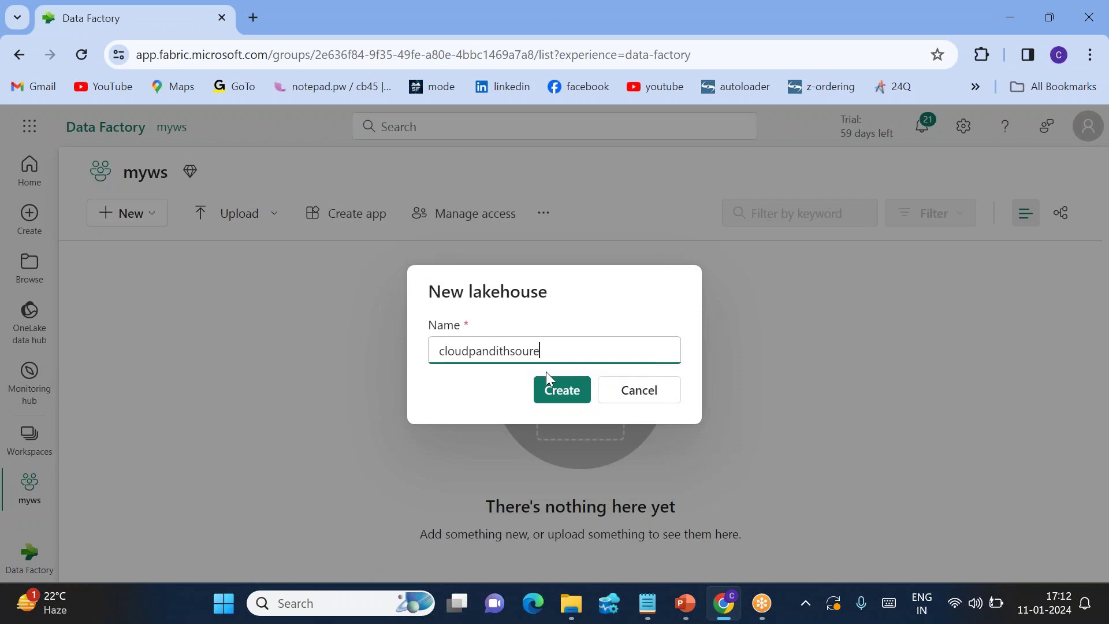
{"action": "key", "text": "BackSpace"}
{"action": "type", "text": "celh001"}
{"action": "key", "text": "Return"}
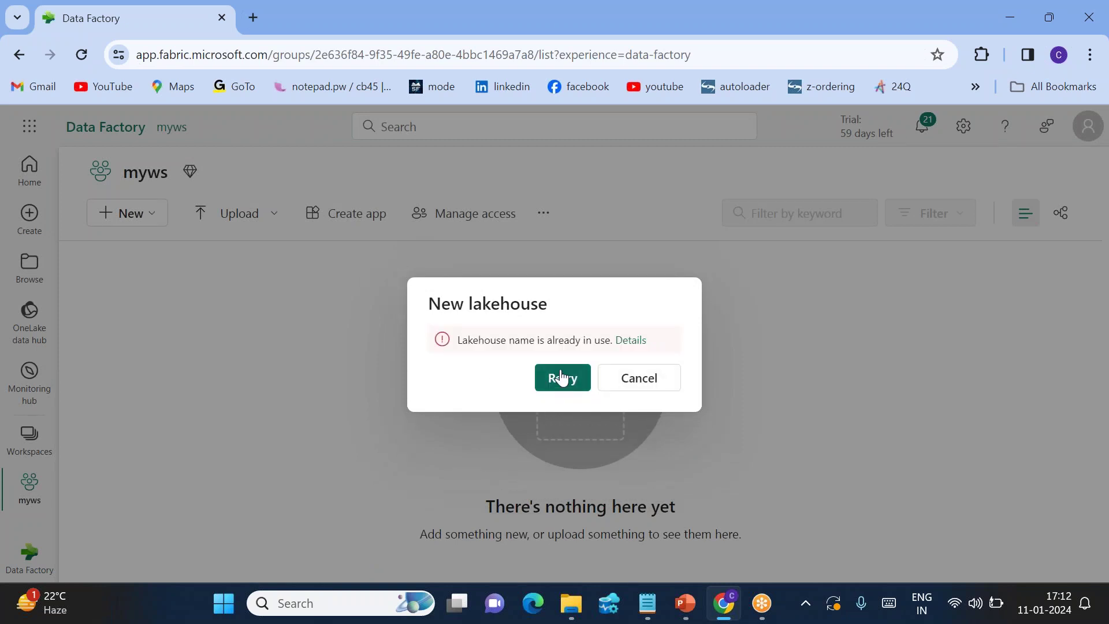
{"action": "left_click", "coordinate": [560, 378]}
{"action": "left_click", "coordinate": [541, 351]}
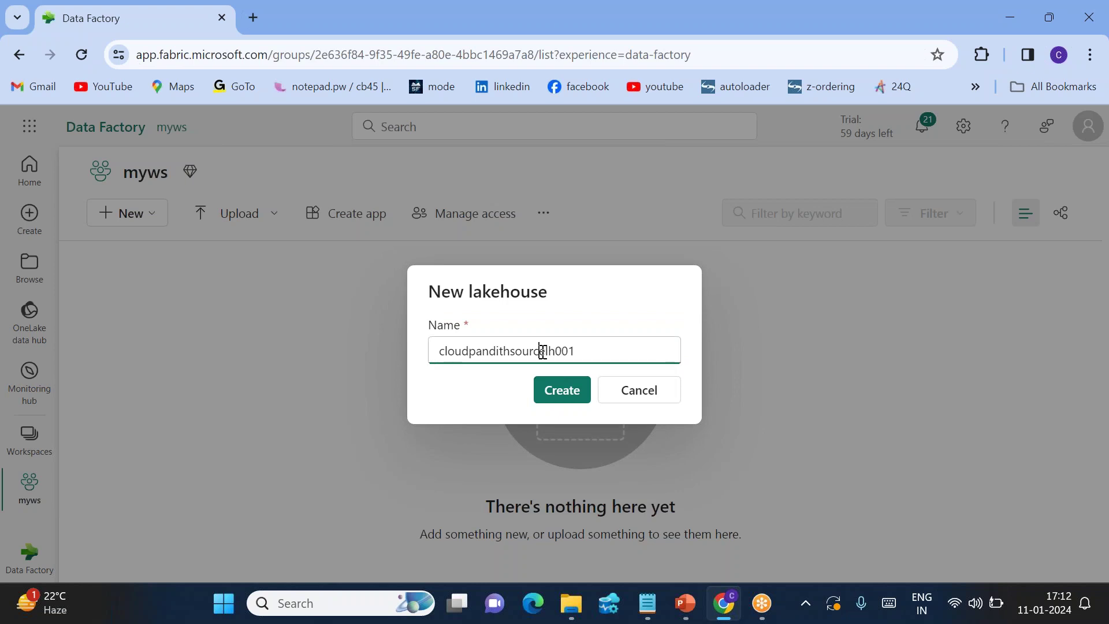
{"action": "key", "text": "BackSpace"}
{"action": "key", "text": "BackSpace"}
{"action": "key", "text": "BackSpace"}
{"action": "key", "text": "BackSpace"}
{"action": "key", "text": "BackSpace"}
{"action": "type", "text": "rc"}
{"action": "key", "text": "Return"}
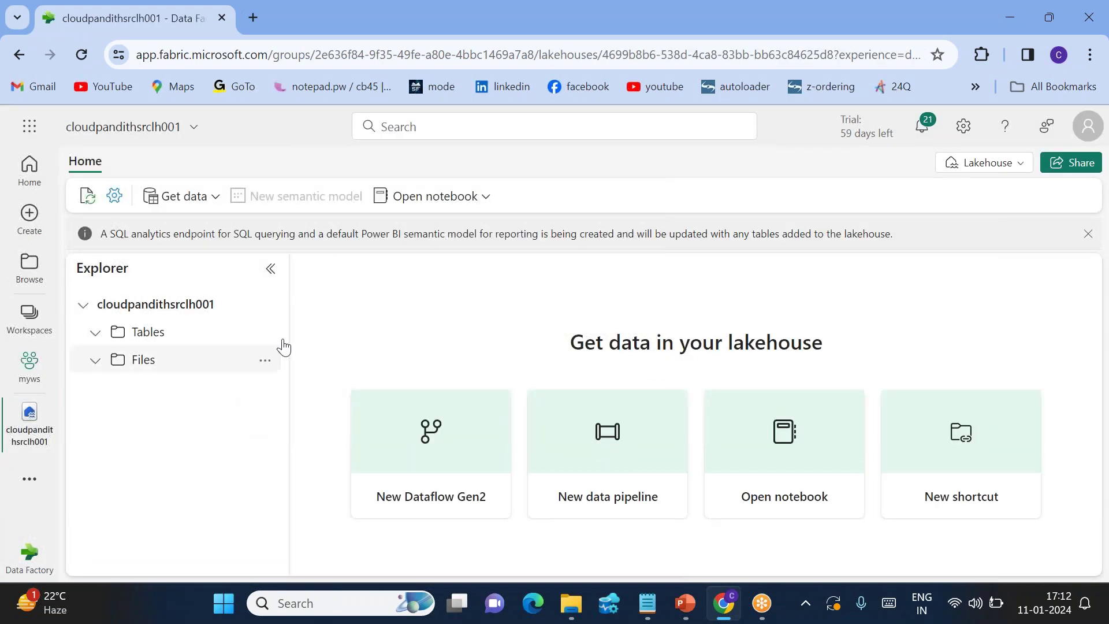
Create a subfolder named input under the lakehouse Files.
{"action": "left_click", "coordinate": [265, 360]}
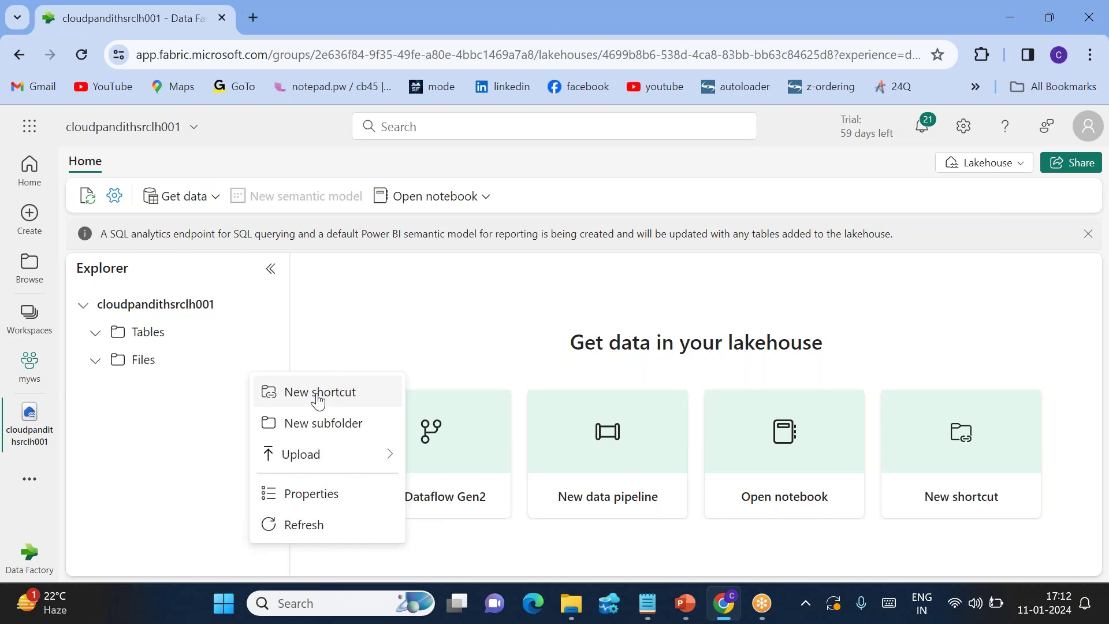
{"action": "left_click", "coordinate": [307, 423]}
{"action": "type", "text": "input"}
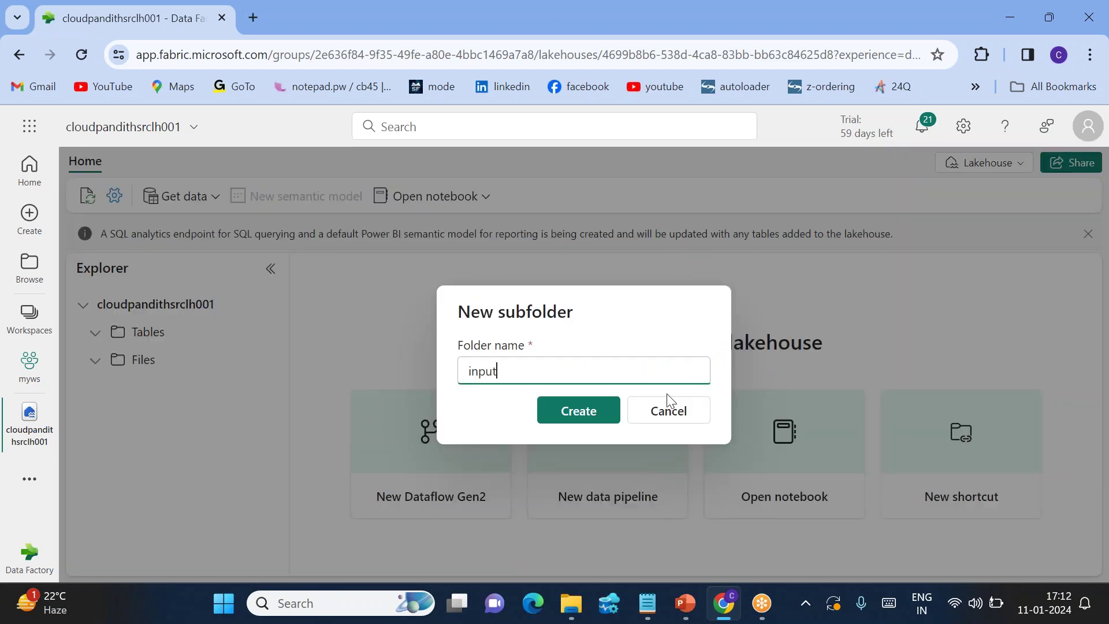
{"action": "key", "text": "Return"}
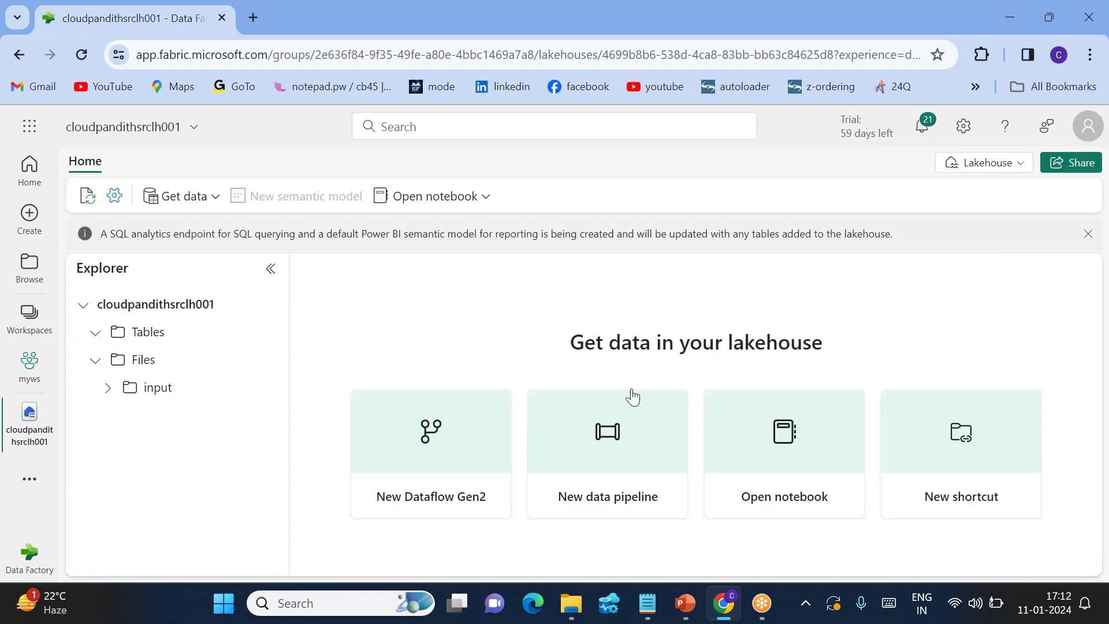
Upload cust.csv and orders.csv from folder 8 into the input folder.
{"action": "left_click", "coordinate": [264, 389]}
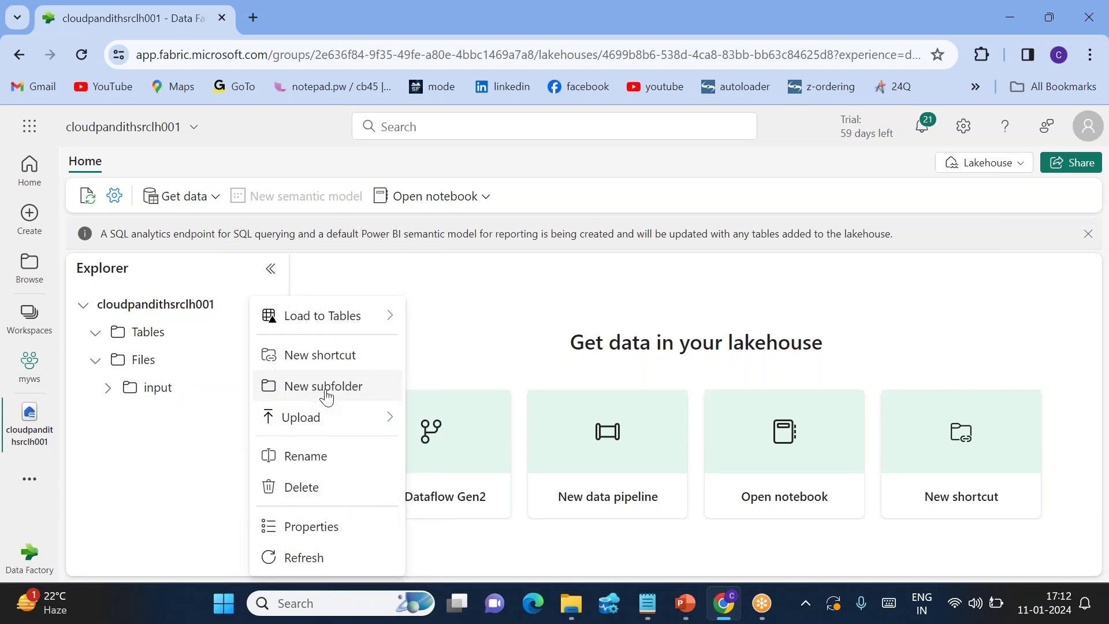
{"action": "mouse_move", "coordinate": [404, 417]}
{"action": "left_click", "coordinate": [465, 424]}
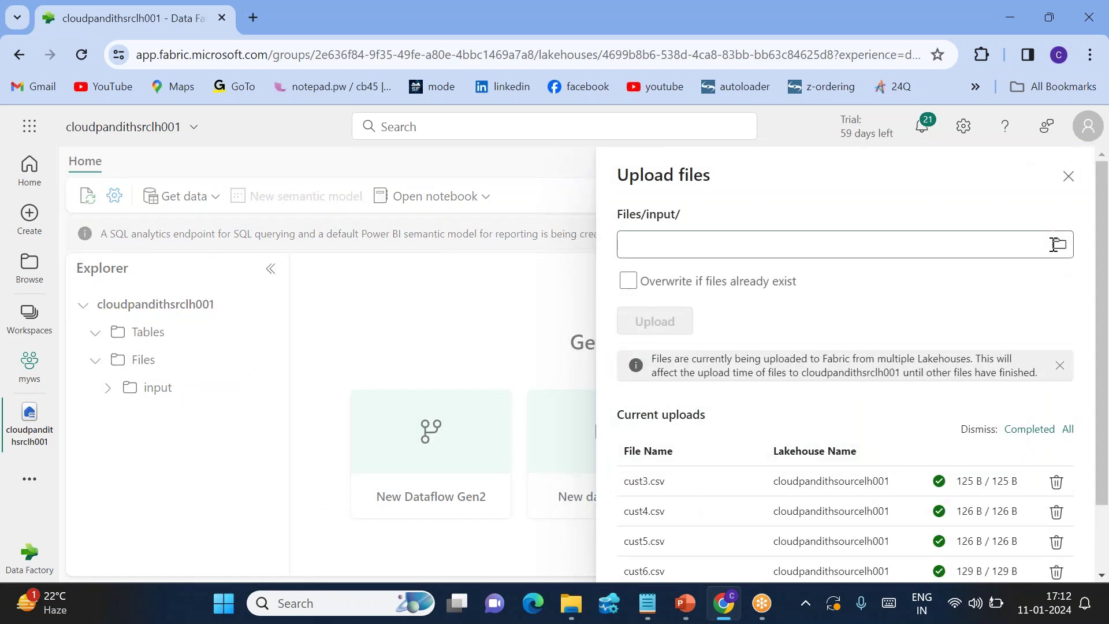
{"action": "left_click", "coordinate": [1054, 244]}
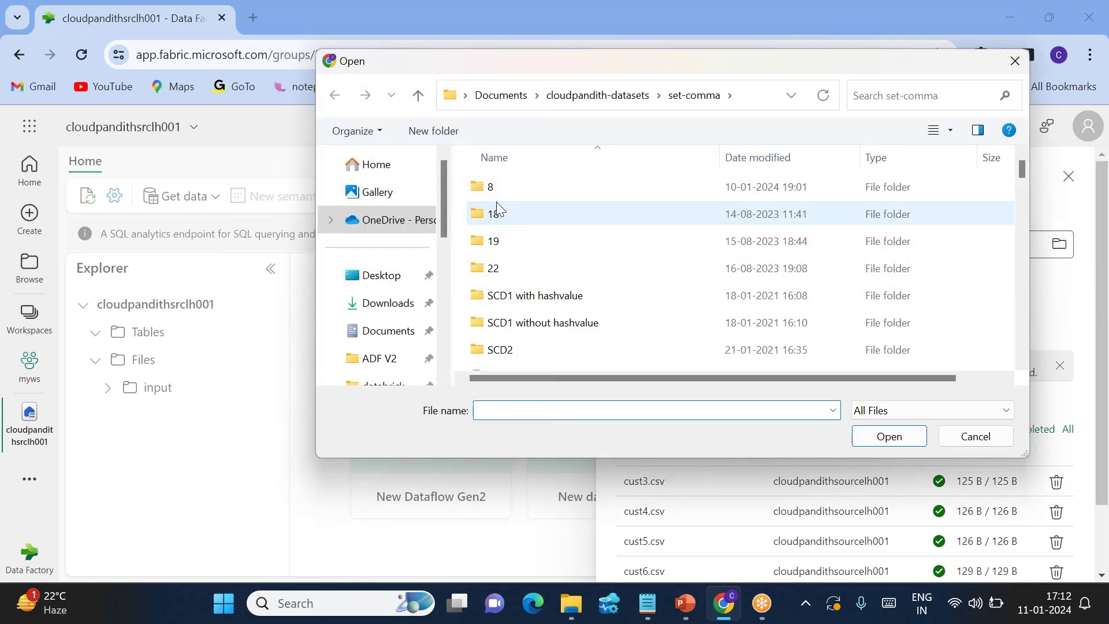
{"action": "double_click", "coordinate": [490, 187]}
{"action": "left_click", "coordinate": [497, 186]}
{"action": "left_click", "coordinate": [502, 241], "text": "ctrl"}
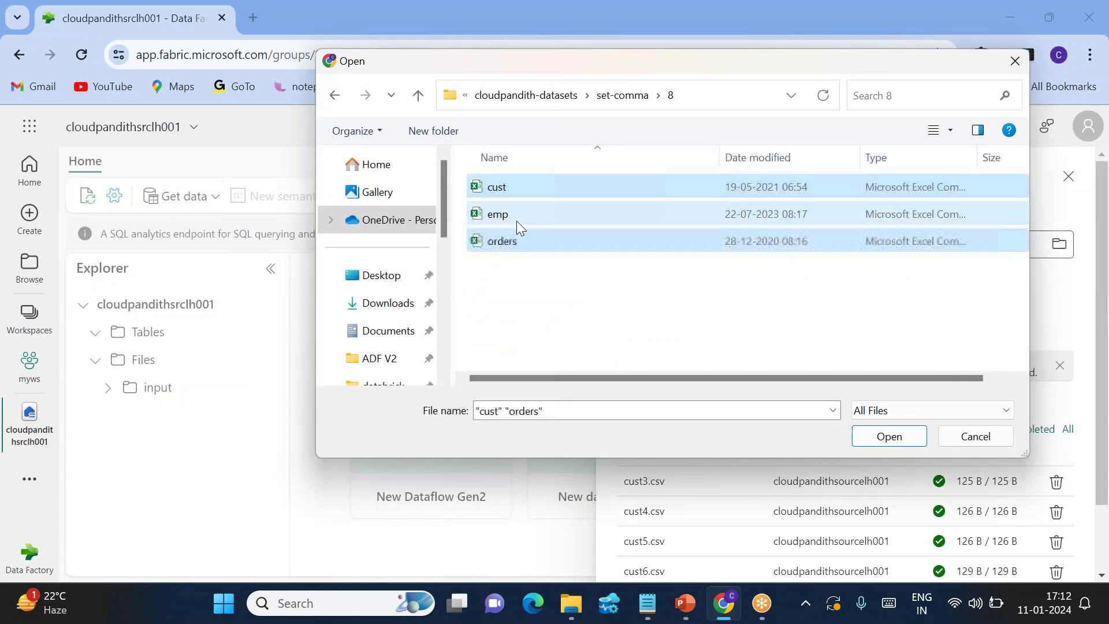
{"action": "left_click", "coordinate": [881, 440]}
{"action": "left_click", "coordinate": [655, 321]}
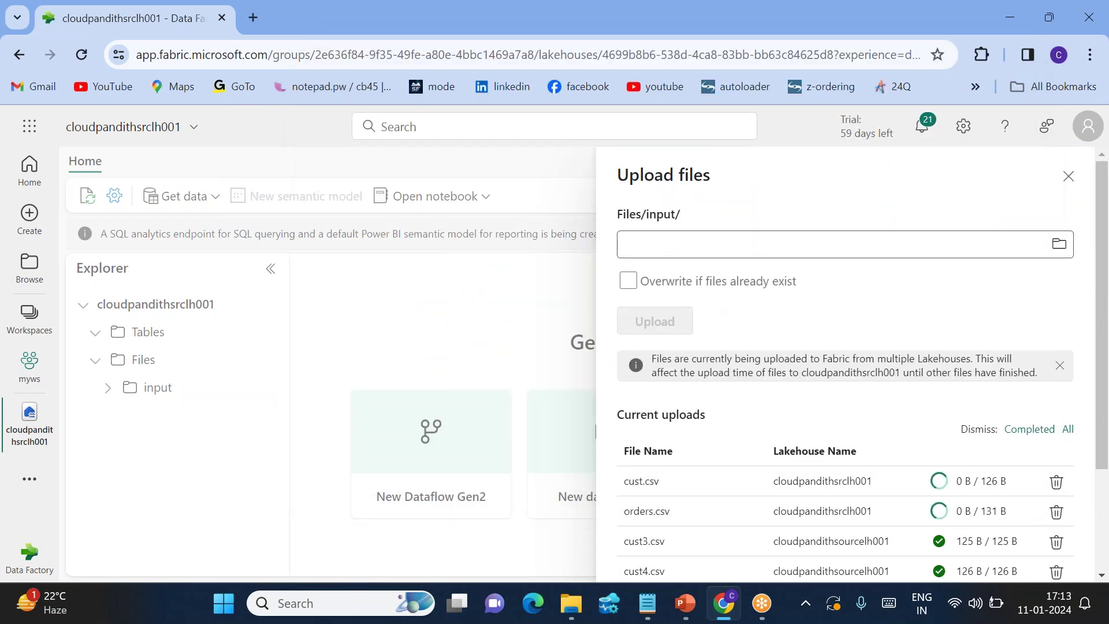
{"action": "left_click", "coordinate": [1069, 176]}
Refresh the input folder several times to check its uploaded files.
{"action": "left_click", "coordinate": [174, 389]}
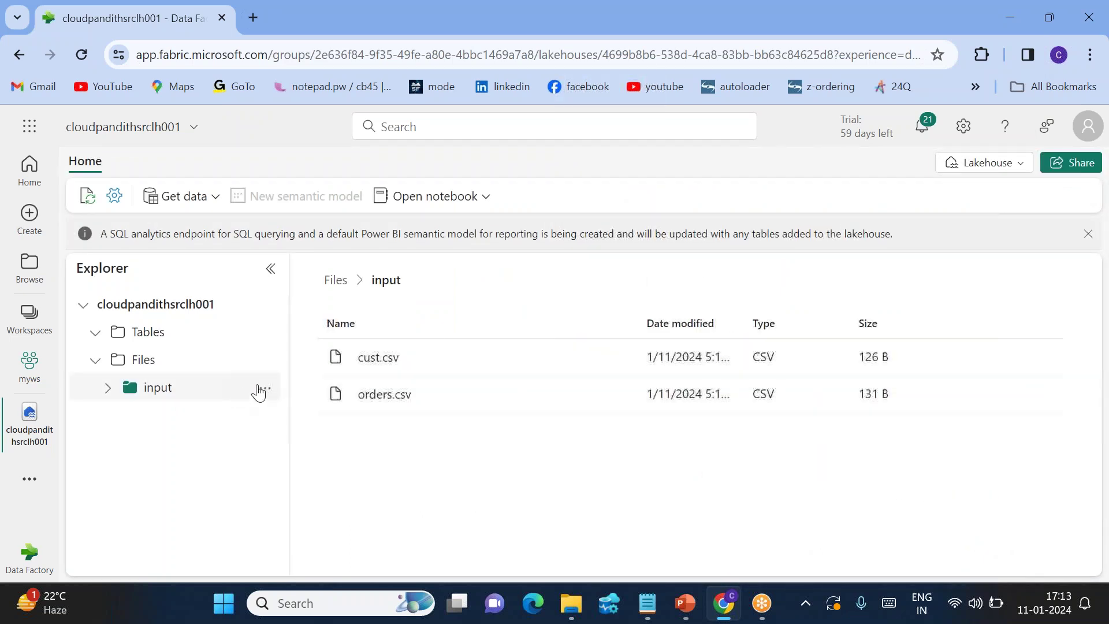
{"action": "left_click", "coordinate": [266, 389]}
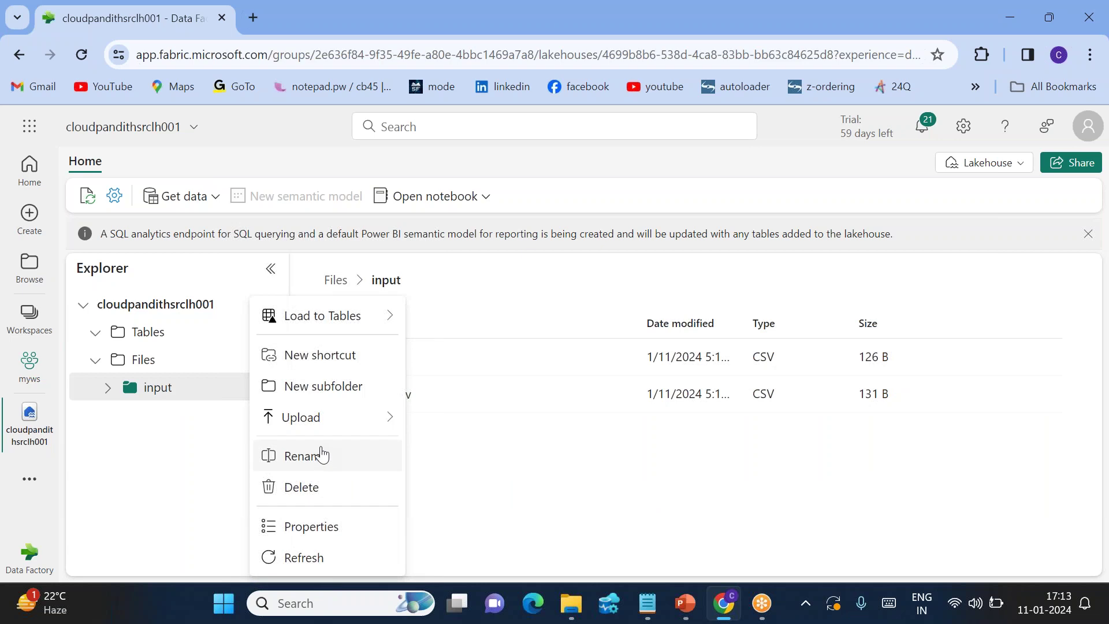
{"action": "left_click", "coordinate": [301, 558]}
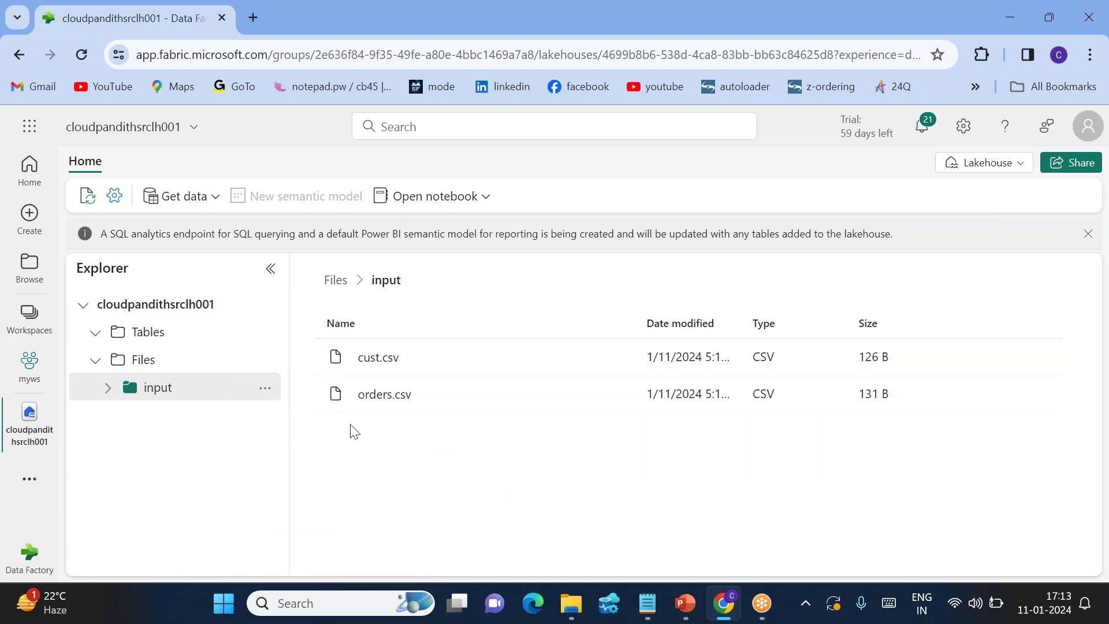
{"action": "left_click", "coordinate": [265, 388]}
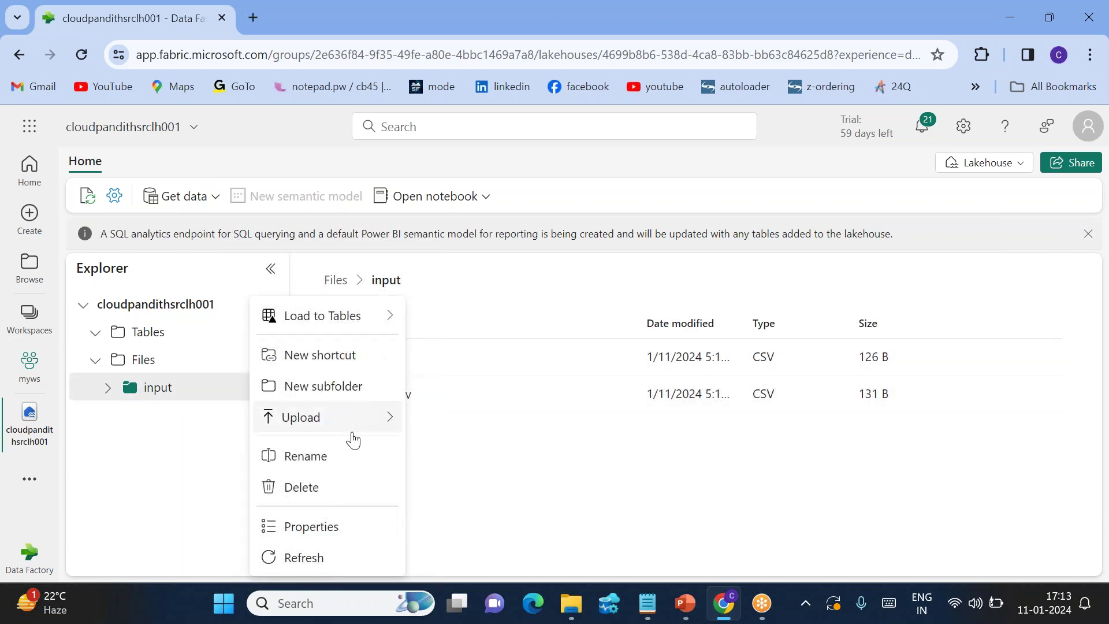
{"action": "left_click", "coordinate": [312, 558]}
{"action": "left_click", "coordinate": [267, 391]}
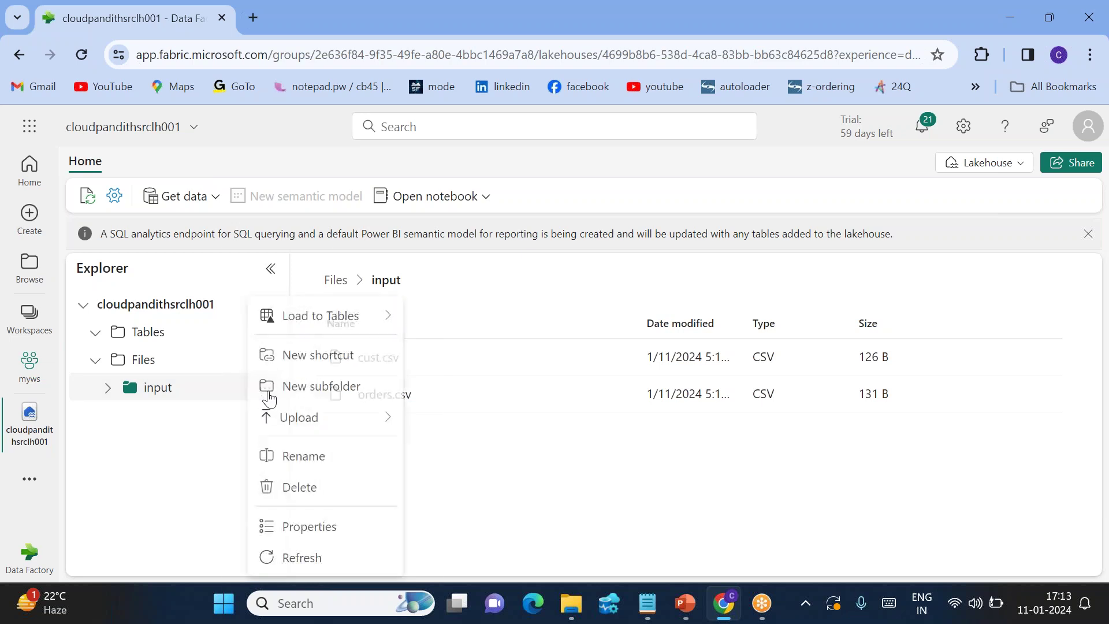
{"action": "mouse_move", "coordinate": [316, 424]}
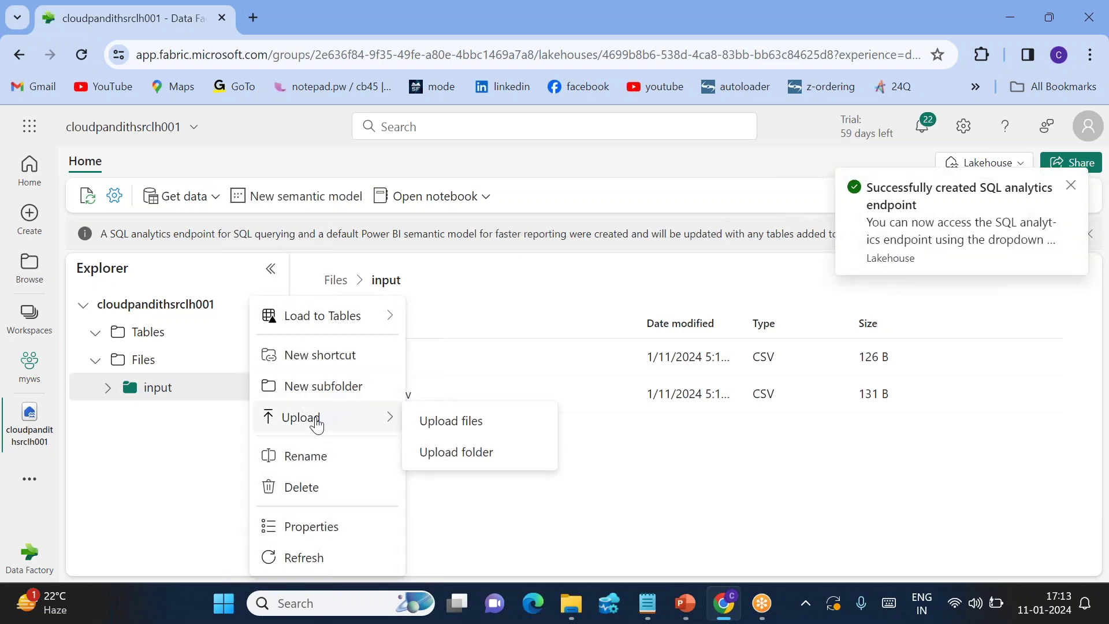
{"action": "left_click", "coordinate": [639, 528]}
{"action": "left_click", "coordinate": [266, 392]}
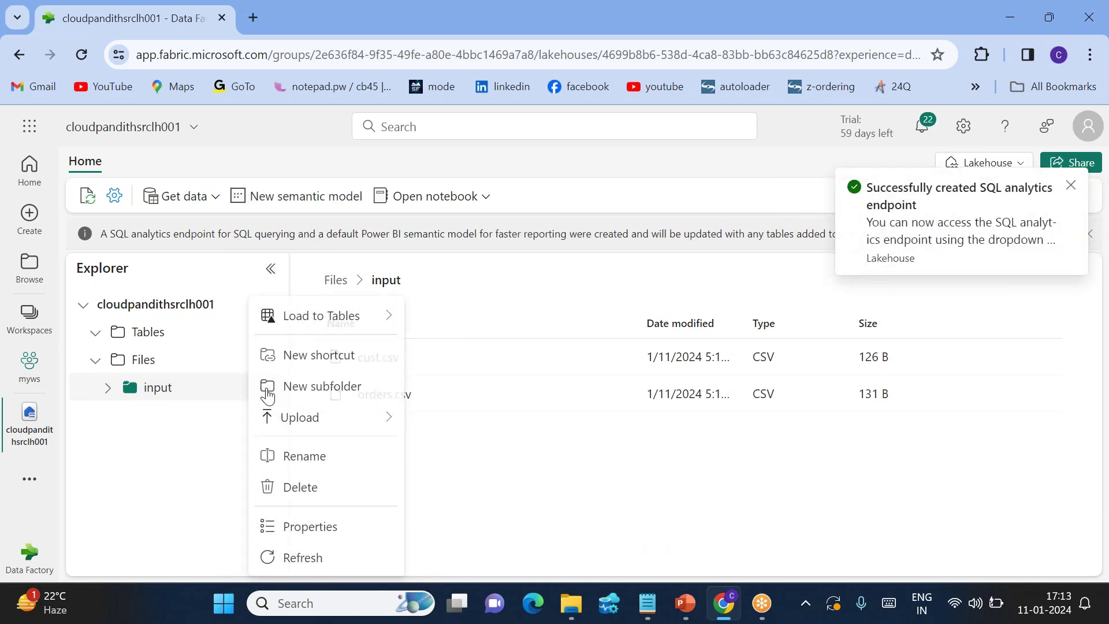
{"action": "left_click", "coordinate": [293, 558]}
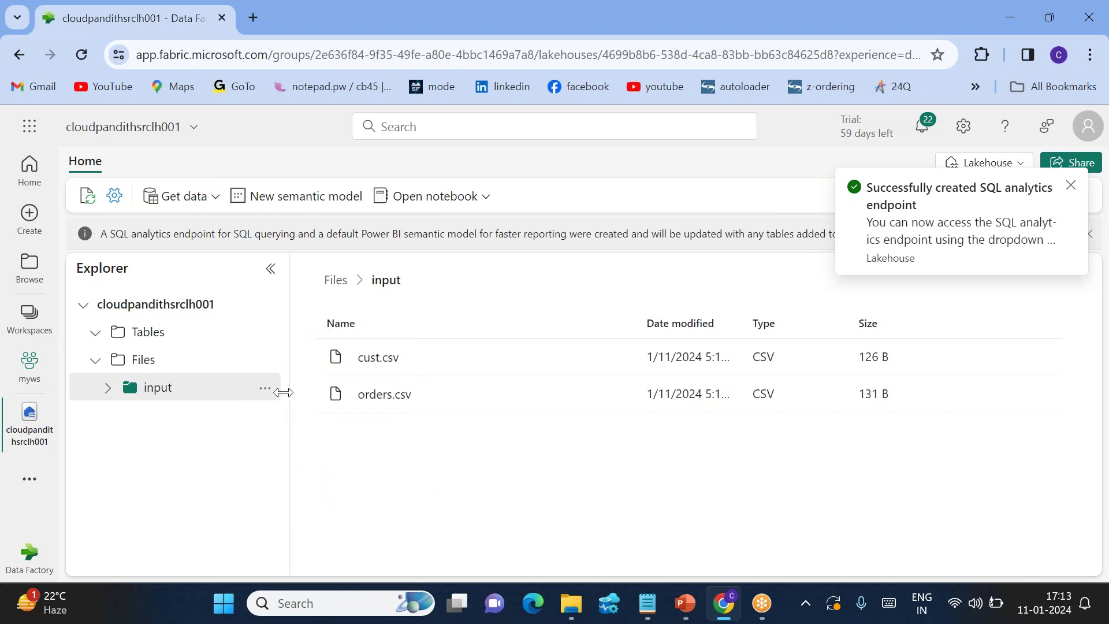
Upload cust, emp and orders CSVs into input with overwriting of existing files enabled.
{"action": "left_click", "coordinate": [265, 390]}
{"action": "mouse_move", "coordinate": [335, 410]}
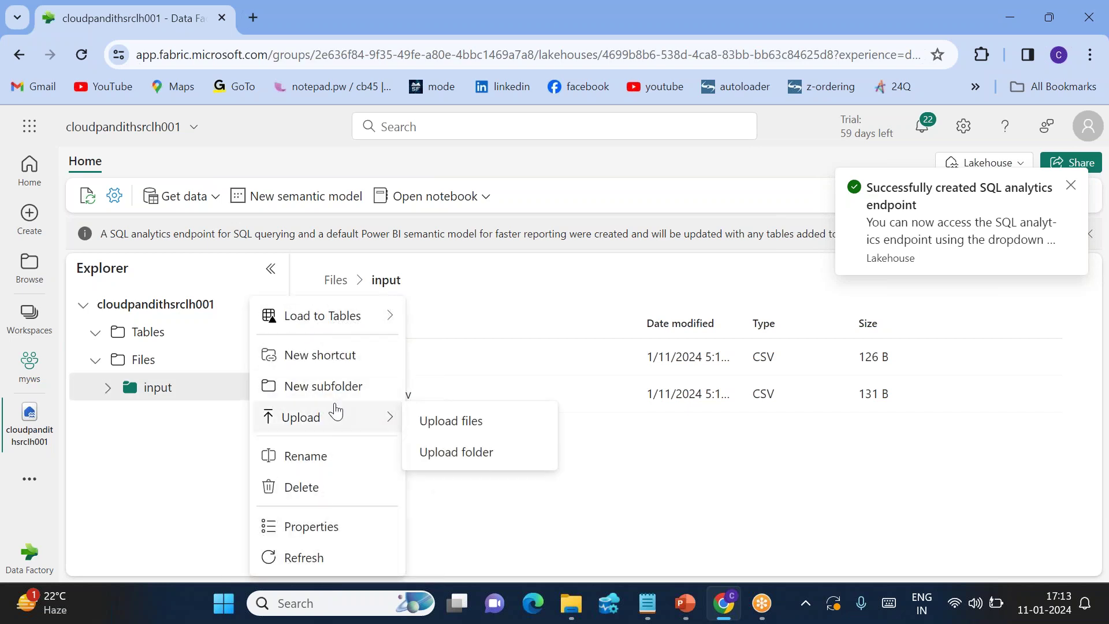
{"action": "left_click", "coordinate": [449, 421]}
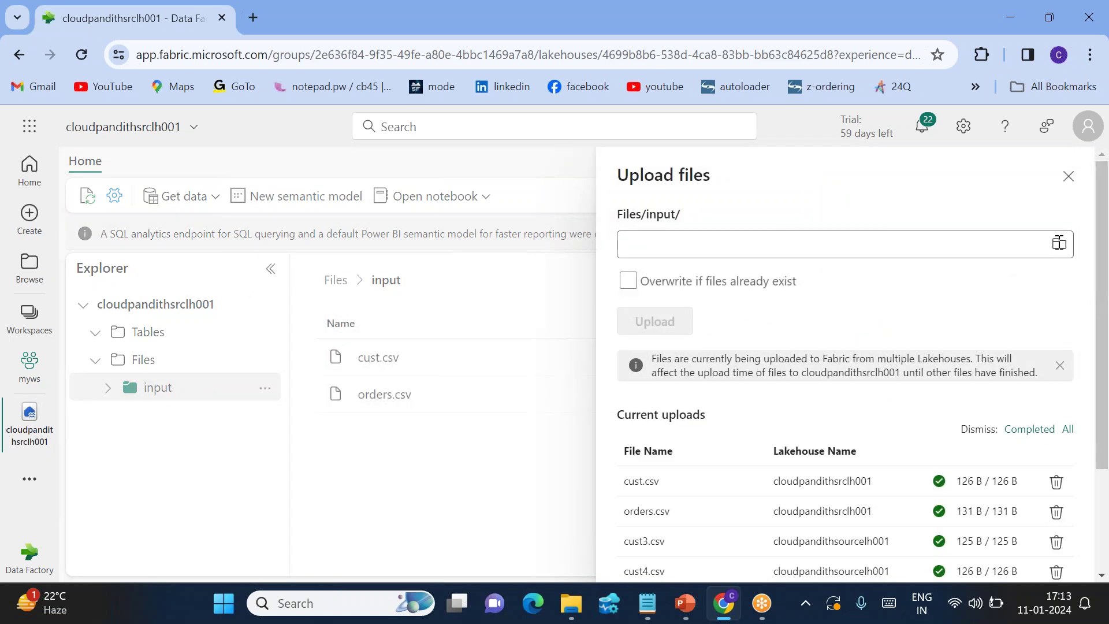
{"action": "left_click", "coordinate": [1059, 243]}
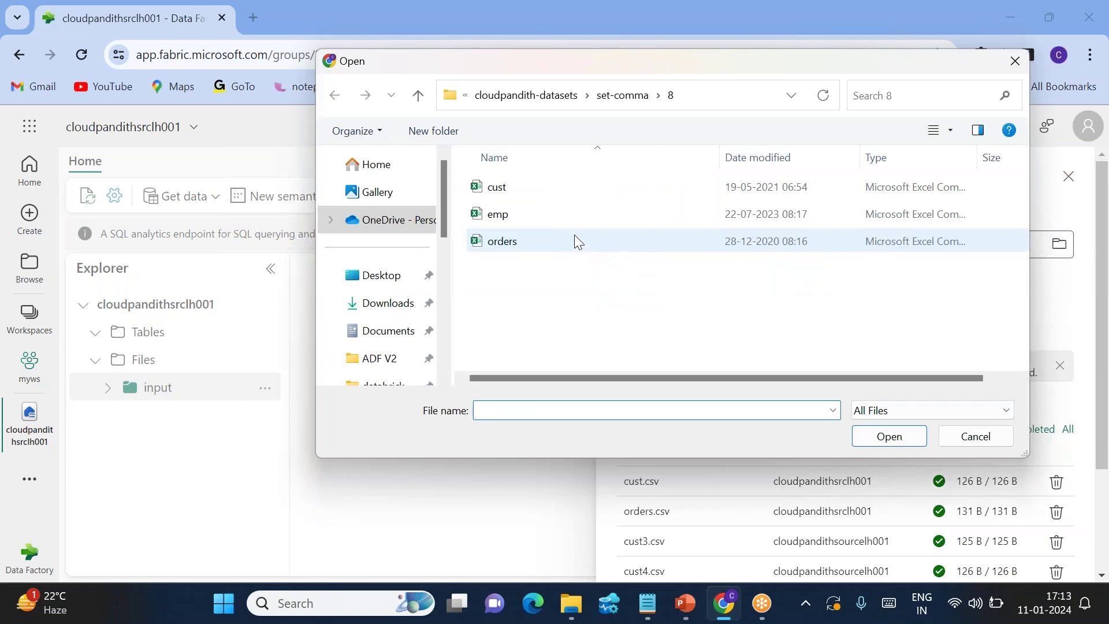
{"action": "key", "text": "ctrl+a"}
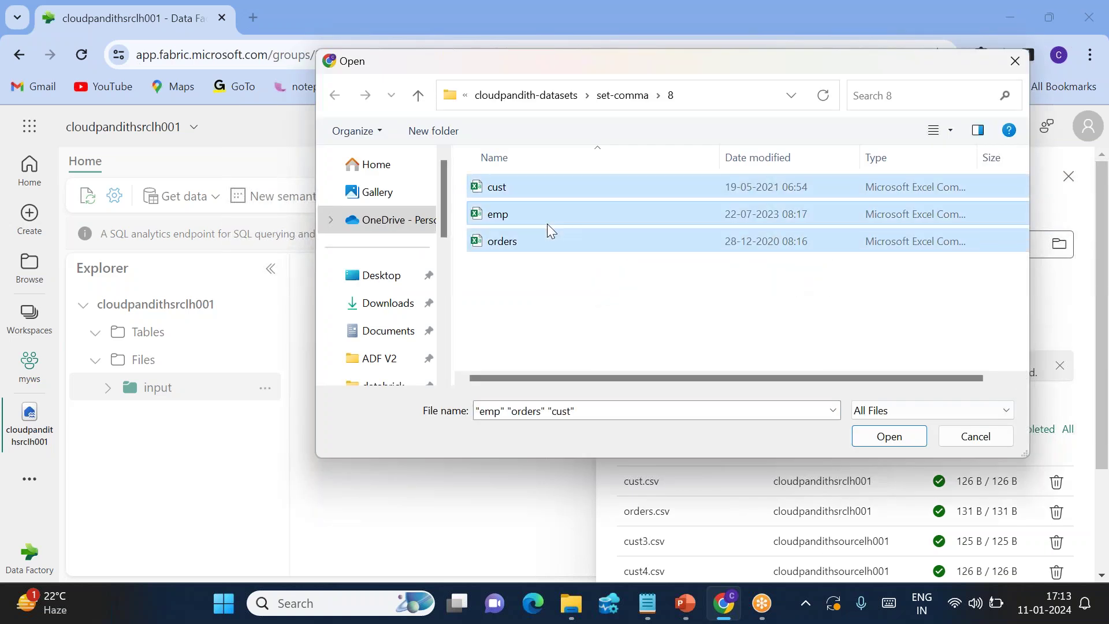
{"action": "left_click", "coordinate": [890, 438]}
{"action": "left_click", "coordinate": [630, 299]}
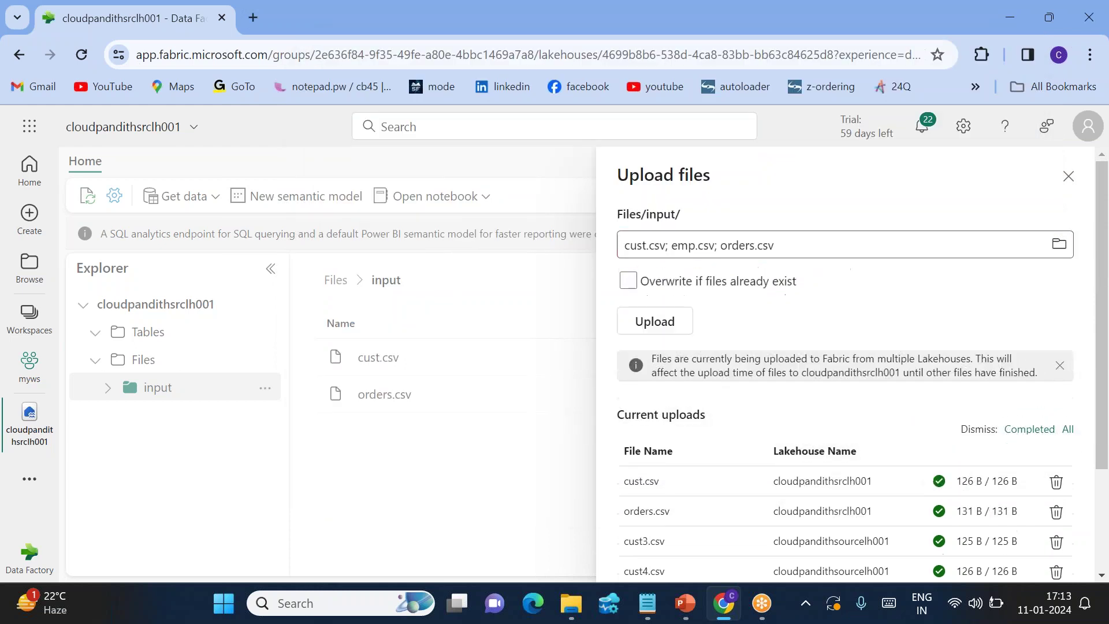
{"action": "left_click", "coordinate": [667, 323]}
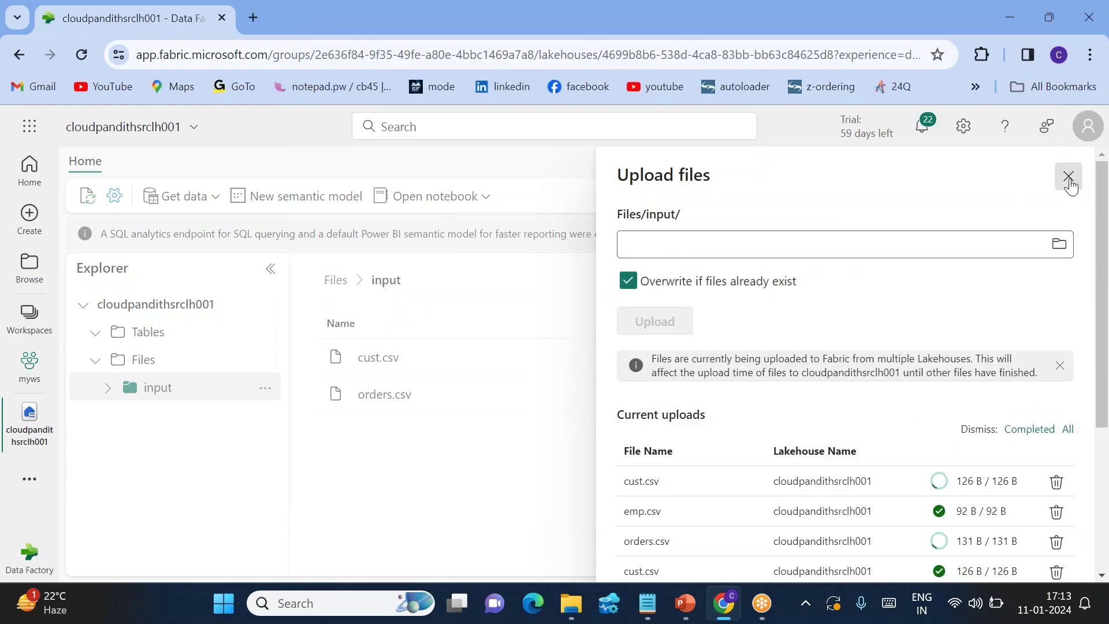
{"action": "left_click", "coordinate": [1068, 176]}
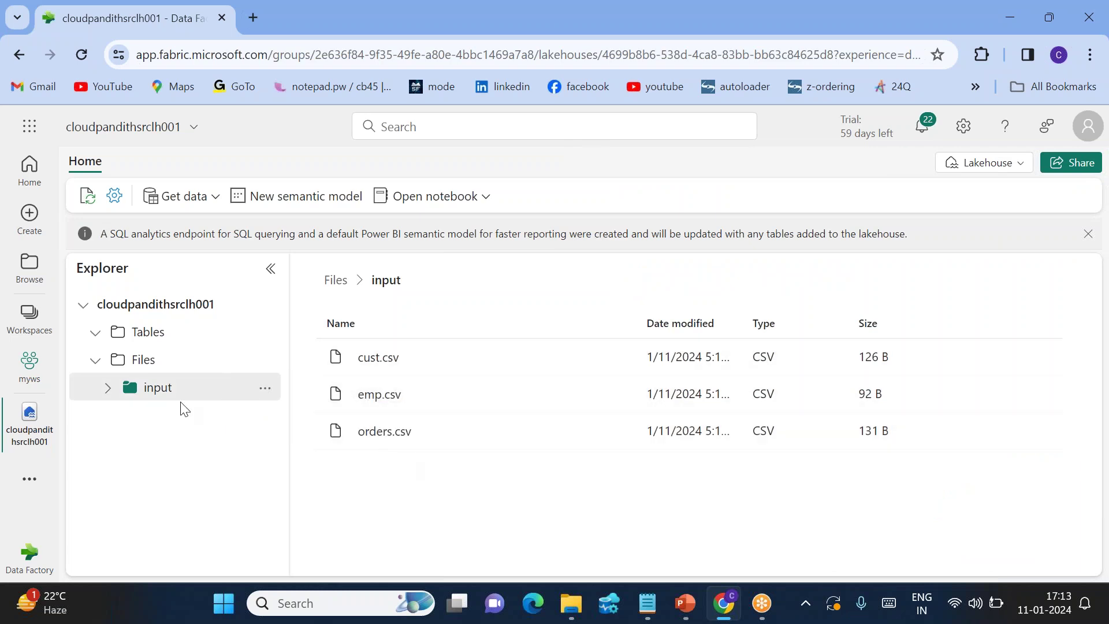
{"action": "left_click", "coordinate": [31, 366]}
Create a new lakehouse named cloudpandithsinklh001.
{"action": "left_click", "coordinate": [140, 216]}
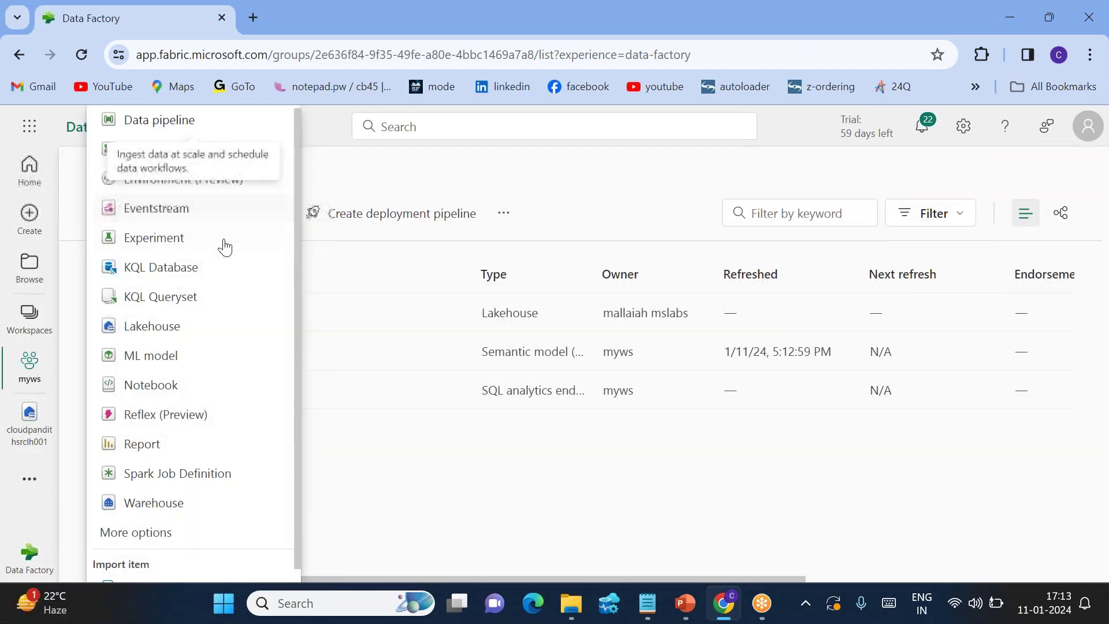
{"action": "left_click", "coordinate": [150, 327]}
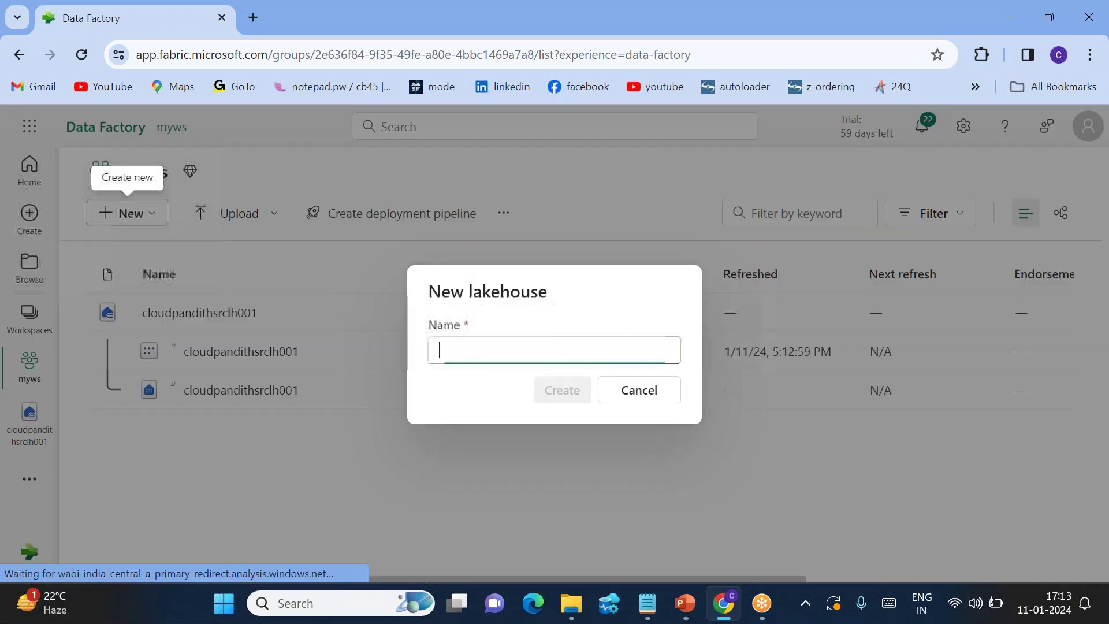
{"action": "type", "text": "cloudpandith"}
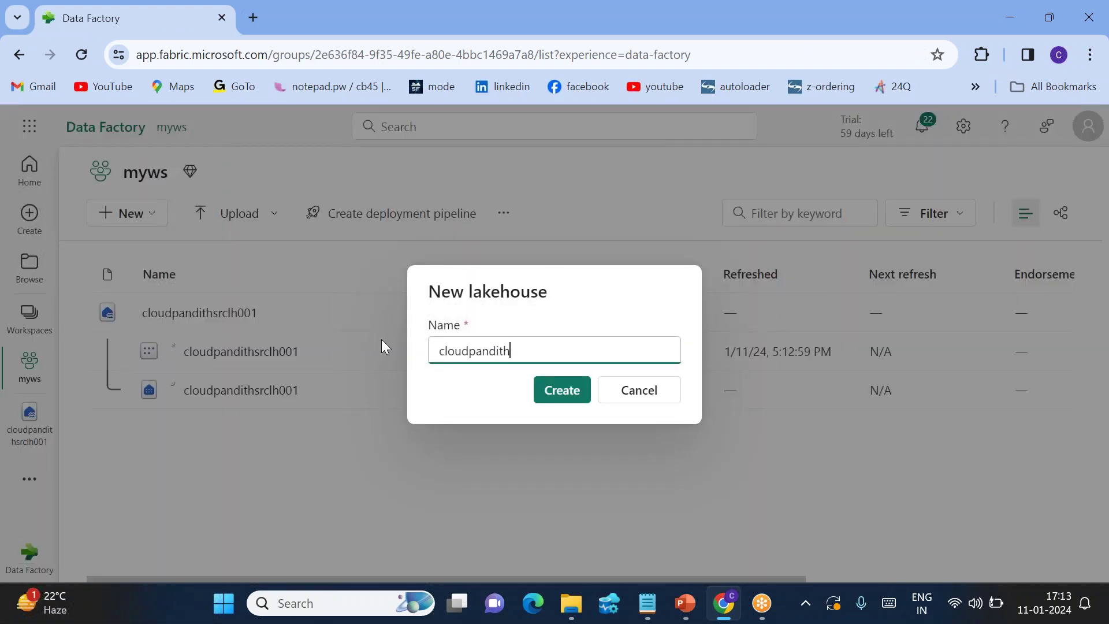
{"action": "type", "text": "sinklh001"}
{"action": "left_click", "coordinate": [563, 390]}
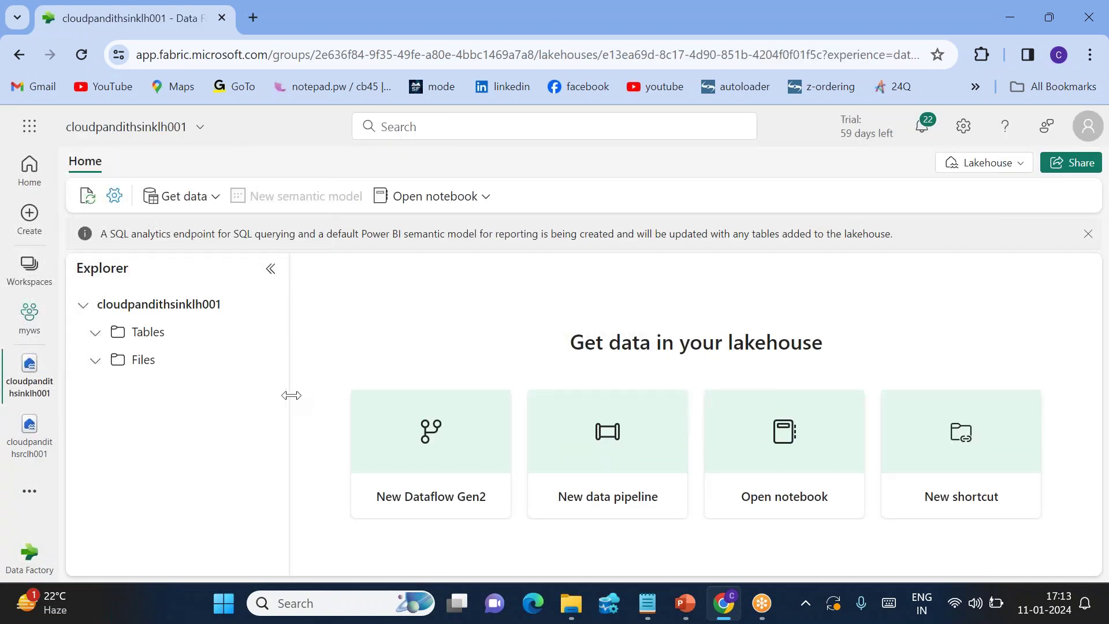
Add an output subfolder under Files, then return to the myws workspace list.
{"action": "left_click", "coordinate": [265, 361]}
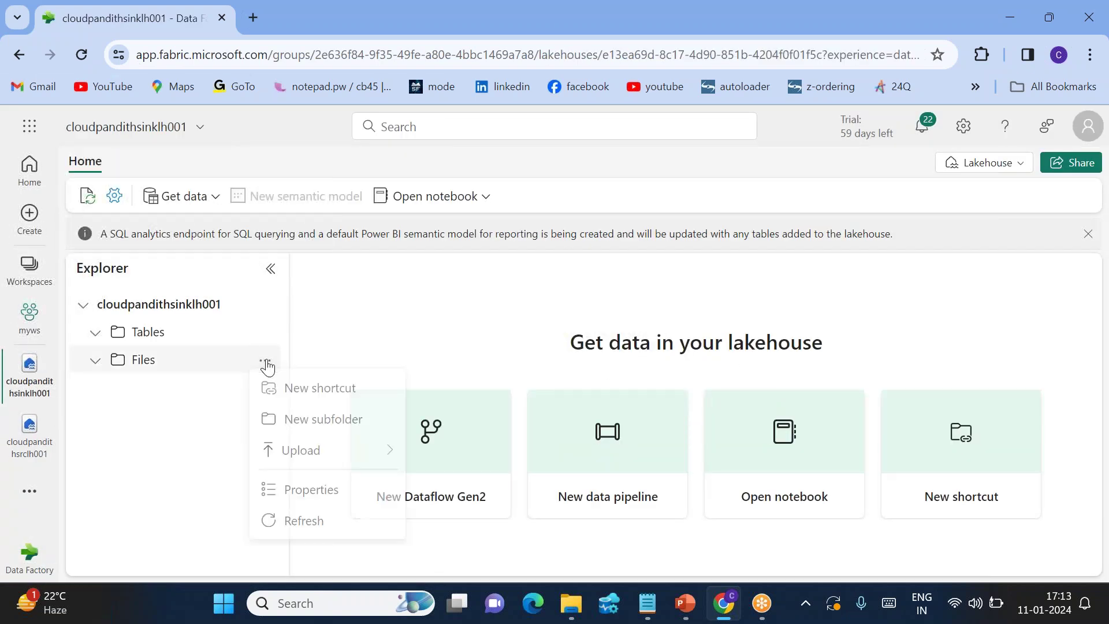
{"action": "left_click", "coordinate": [317, 423]}
{"action": "type", "text": "output"}
{"action": "key", "text": "Return"}
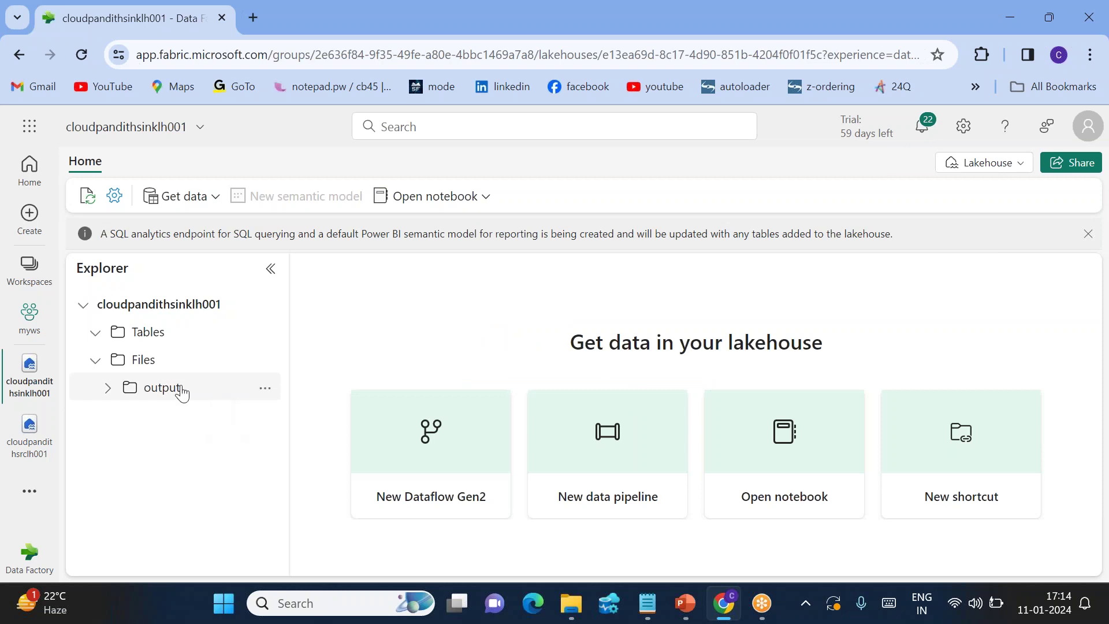
{"action": "left_click", "coordinate": [29, 314]}
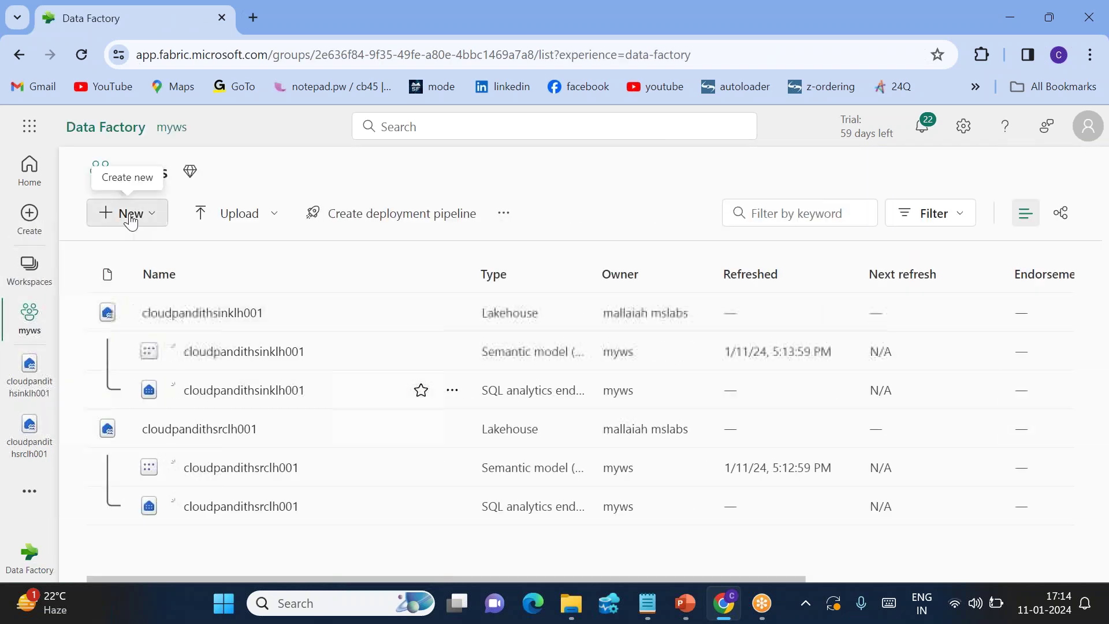
Create a data pipeline named pl_DataIngestion_Daily, replacing the default pipeline1 name.
{"action": "left_click", "coordinate": [131, 214]}
{"action": "left_click", "coordinate": [180, 118]}
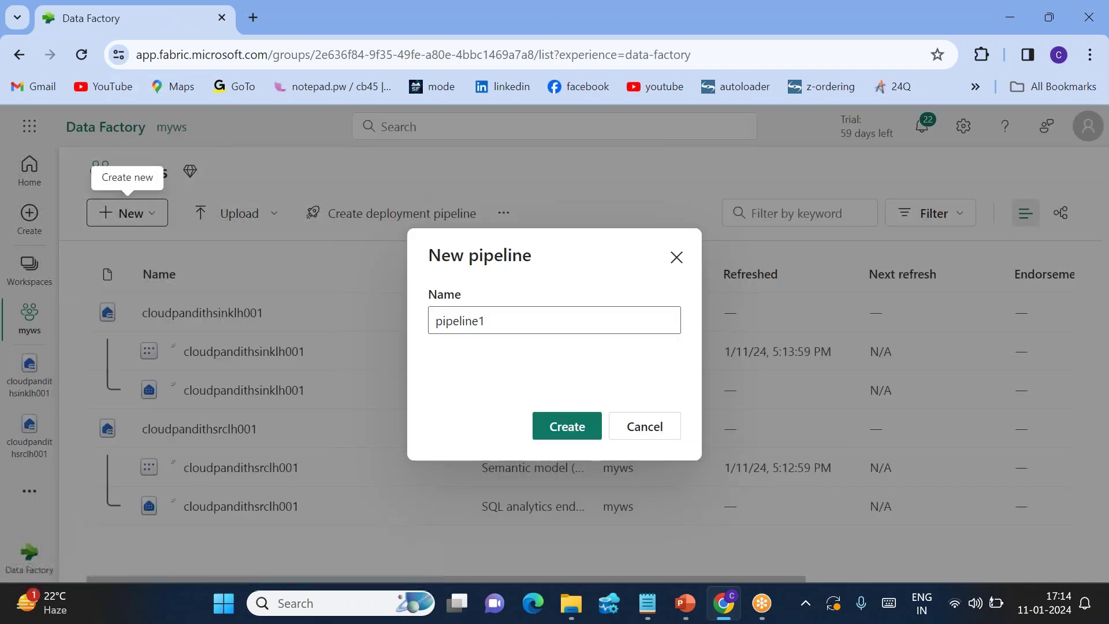
{"action": "double_click", "coordinate": [490, 319]}
{"action": "key", "text": "BackSpace"}
{"action": "type", "text": "pl"}
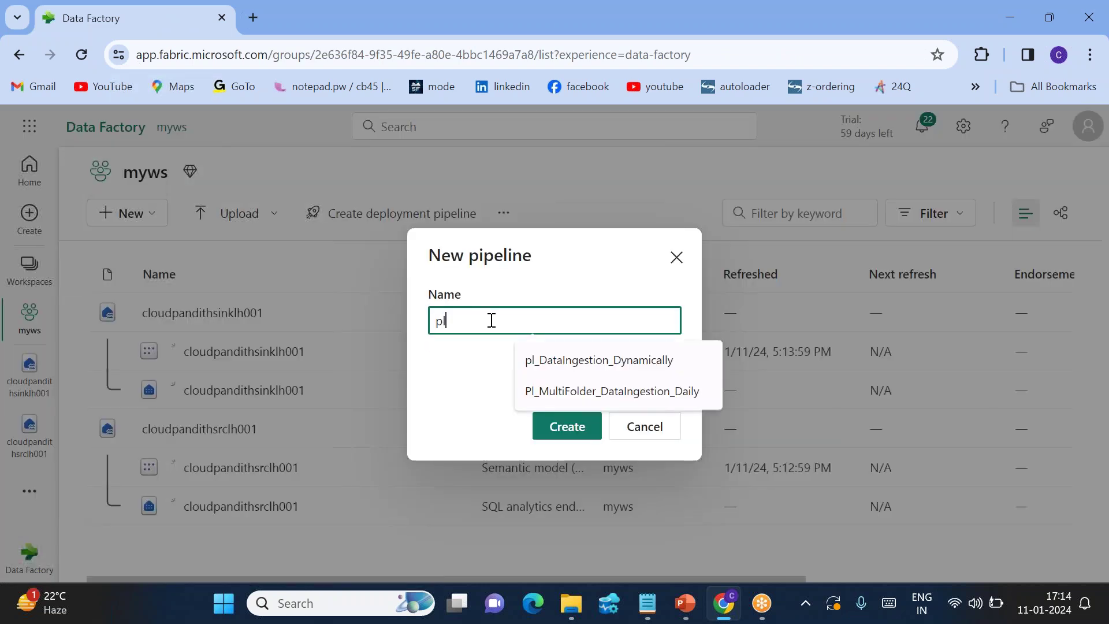
{"action": "type", "text": "_DataIn"}
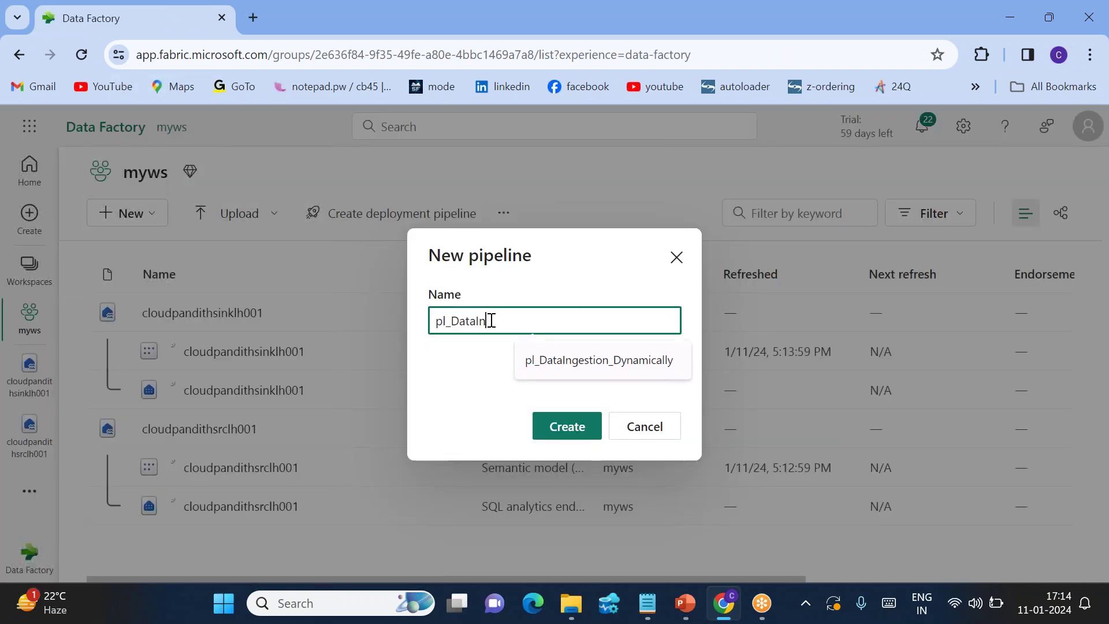
{"action": "type", "text": "gestion_Dai"}
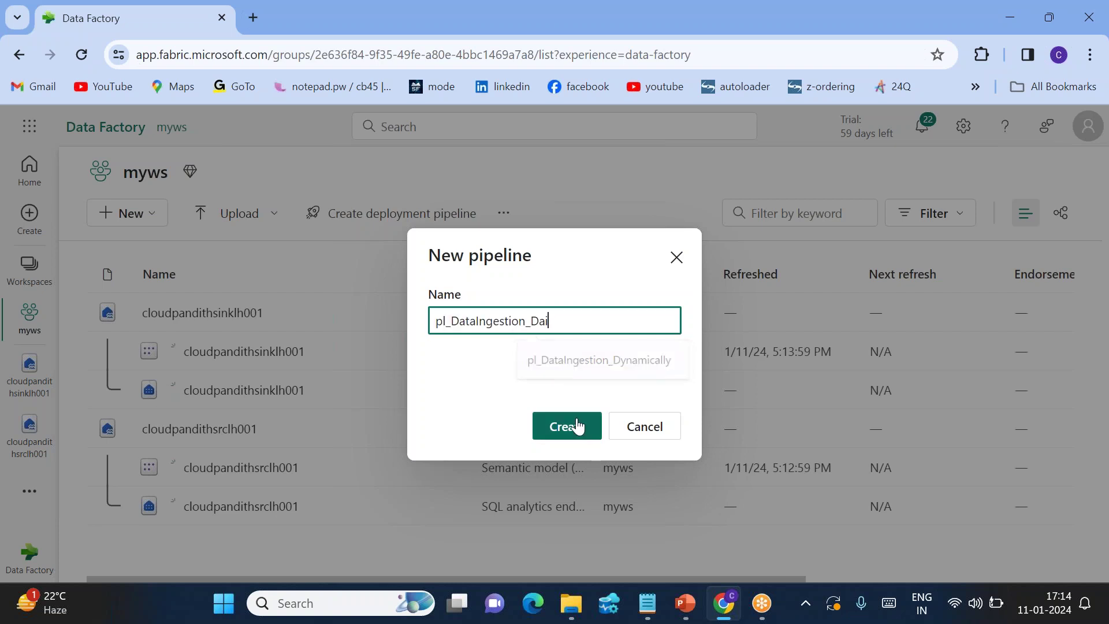
{"action": "type", "text": "ly"}
{"action": "left_click", "coordinate": [577, 427]}
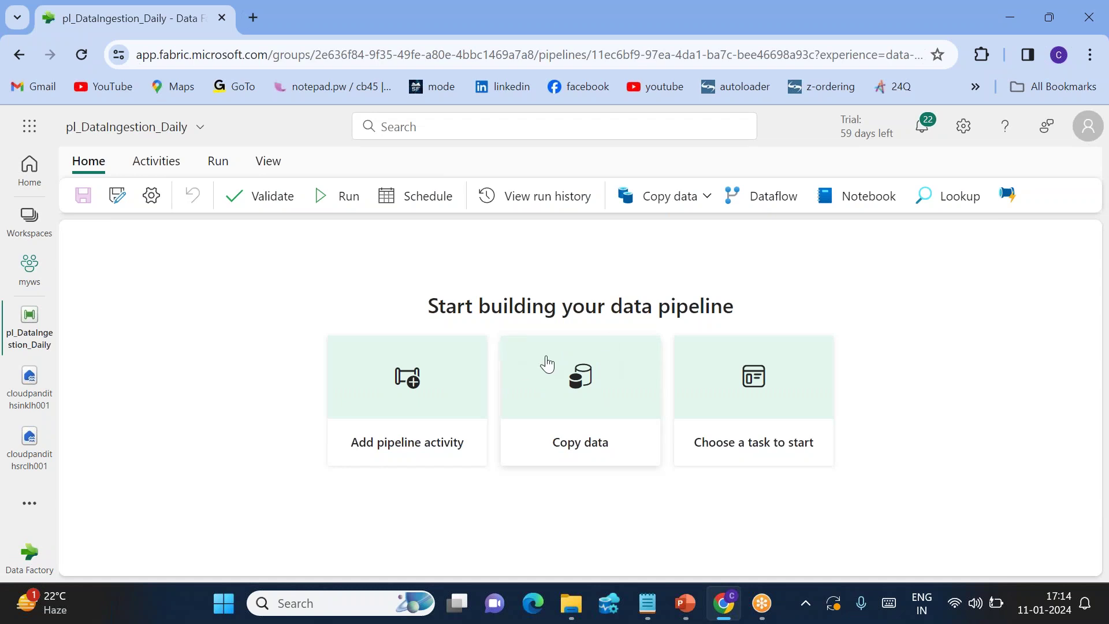
{"action": "left_click", "coordinate": [670, 202]}
Add a Copy data activity and position it on the pipeline canvas.
{"action": "left_click", "coordinate": [661, 233]}
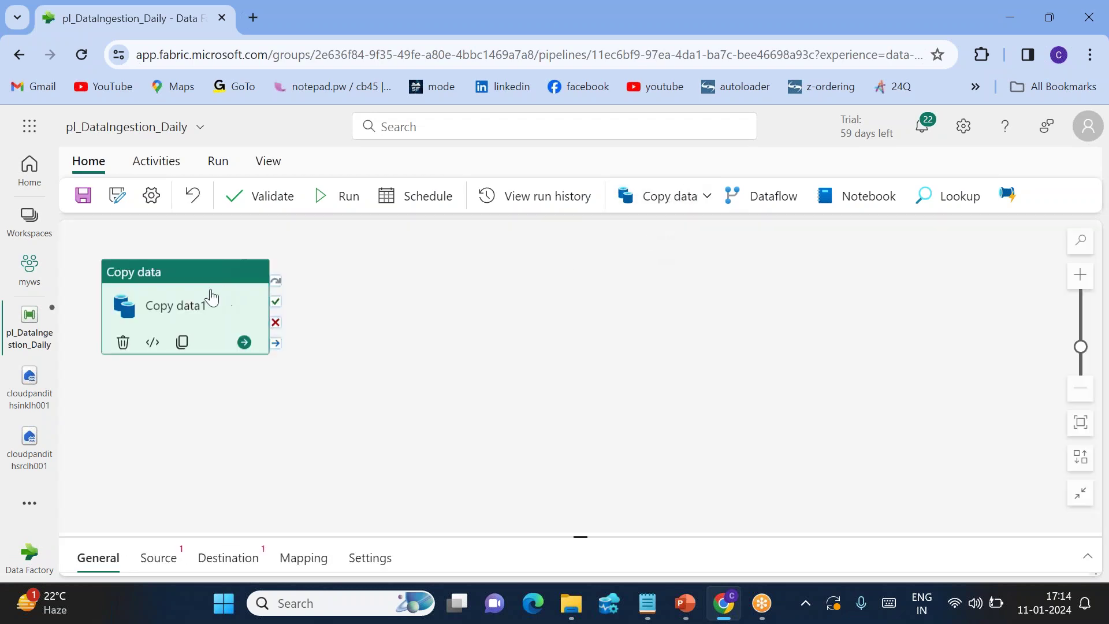
{"action": "left_click_drag", "start_coordinate": [211, 296], "coordinate": [460, 293]}
{"action": "left_click", "coordinate": [562, 487]}
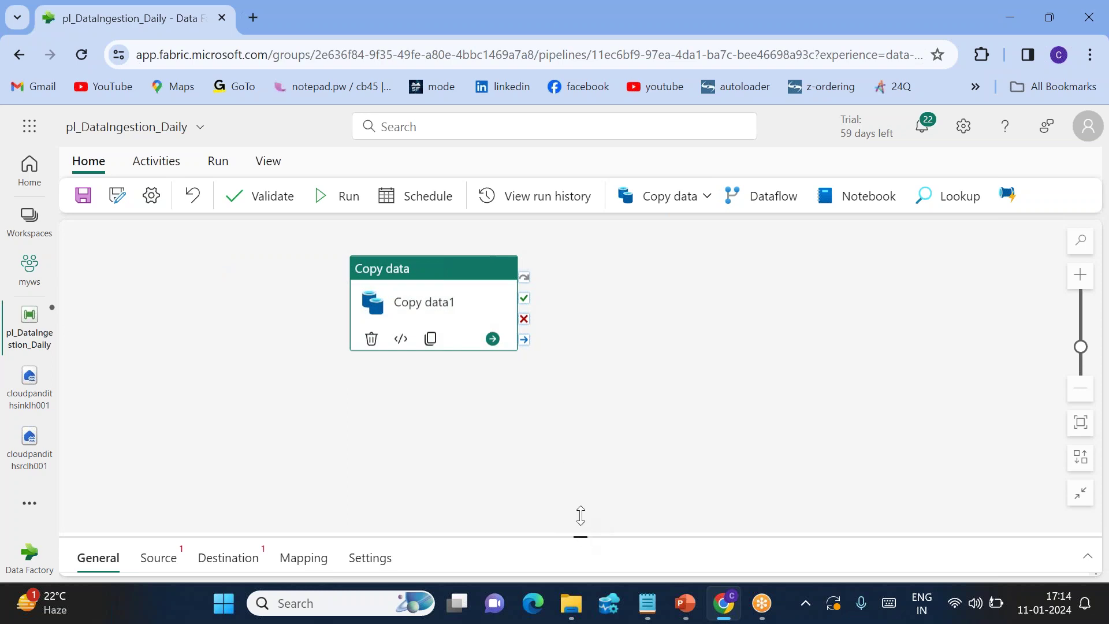
{"action": "left_click_drag", "start_coordinate": [581, 515], "coordinate": [557, 412]}
{"action": "left_click_drag", "start_coordinate": [421, 277], "coordinate": [343, 287]}
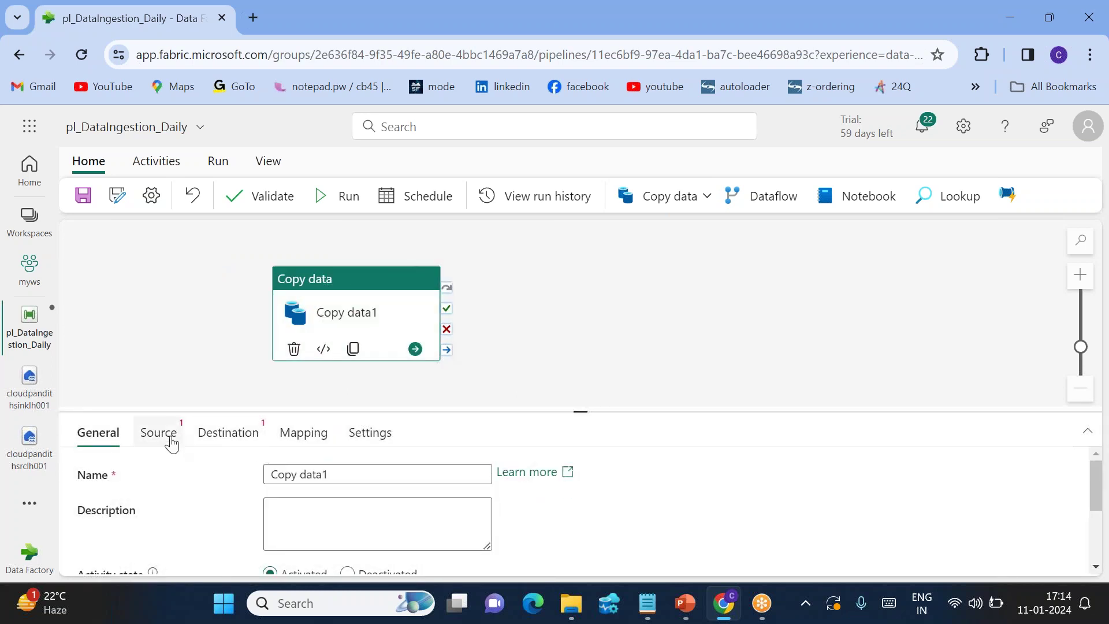
Set the copy source to Workspace, Lakehouse cloudpandithsrclh001, with Files as root folder.
{"action": "left_click", "coordinate": [171, 443]}
{"action": "left_click", "coordinate": [269, 474]}
{"action": "left_click", "coordinate": [328, 508]}
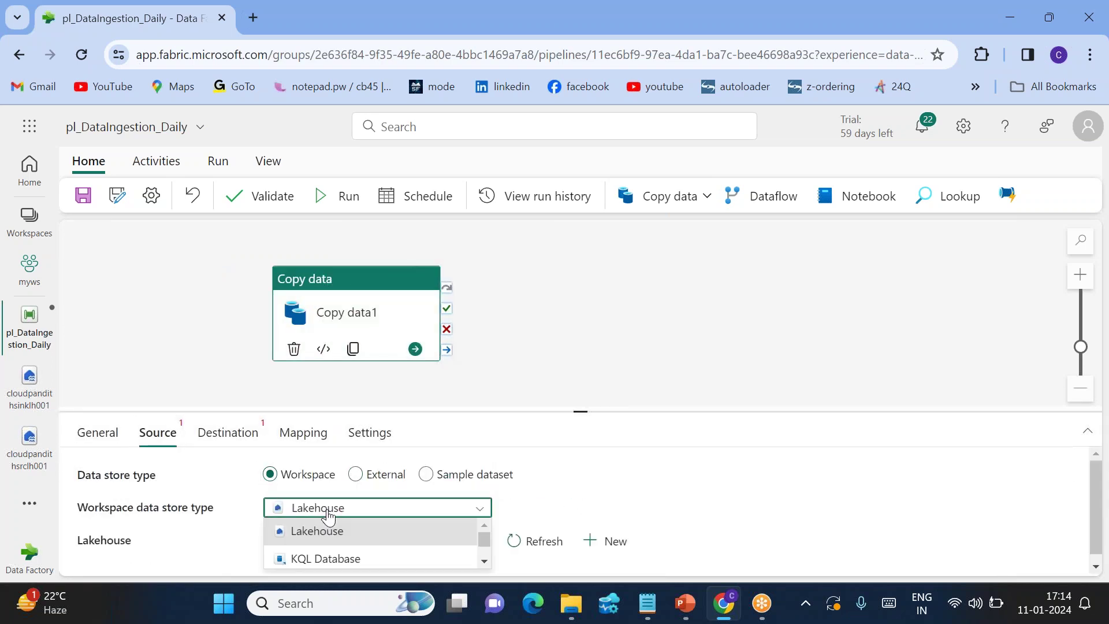
{"action": "left_click", "coordinate": [328, 516]}
{"action": "left_click", "coordinate": [421, 534]}
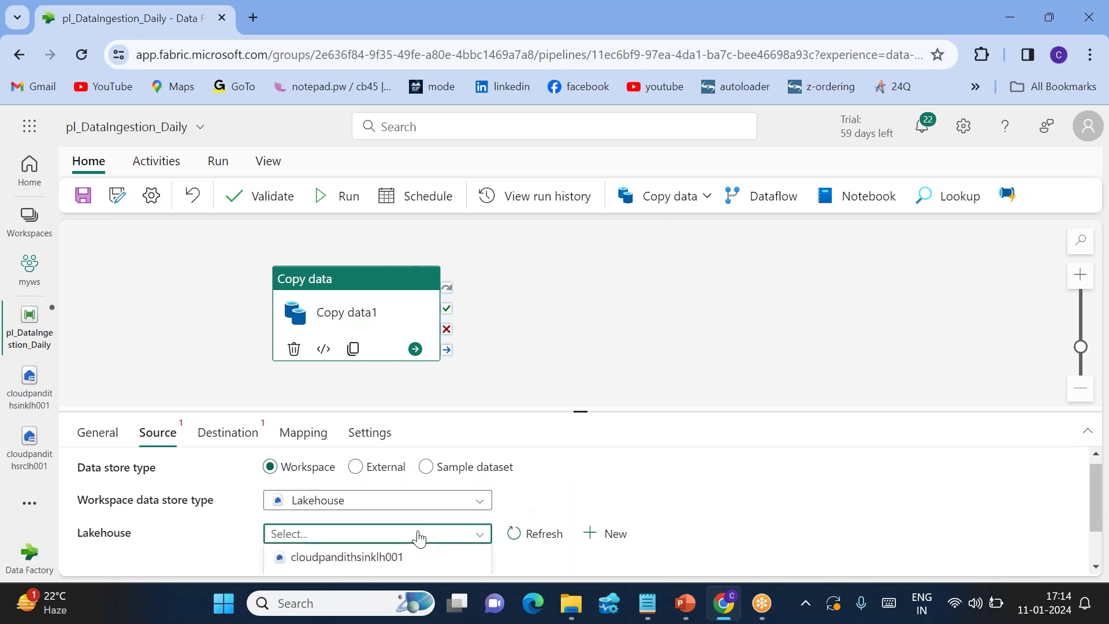
{"action": "scroll", "coordinate": [356, 532], "scroll_direction": "up", "scroll_amount": 2}
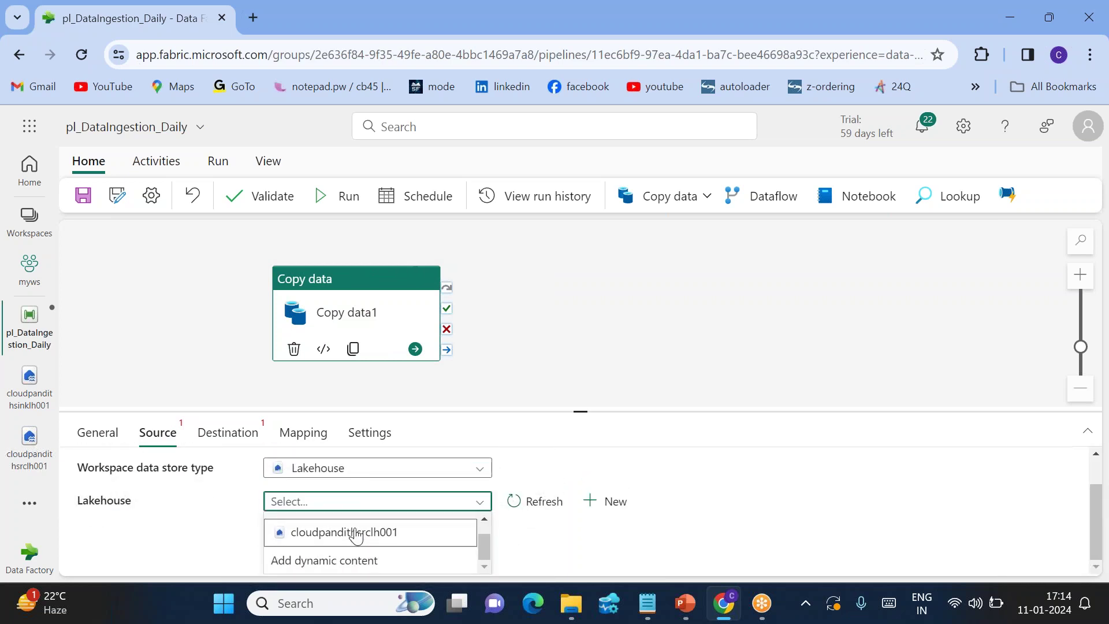
{"action": "left_click", "coordinate": [355, 543]}
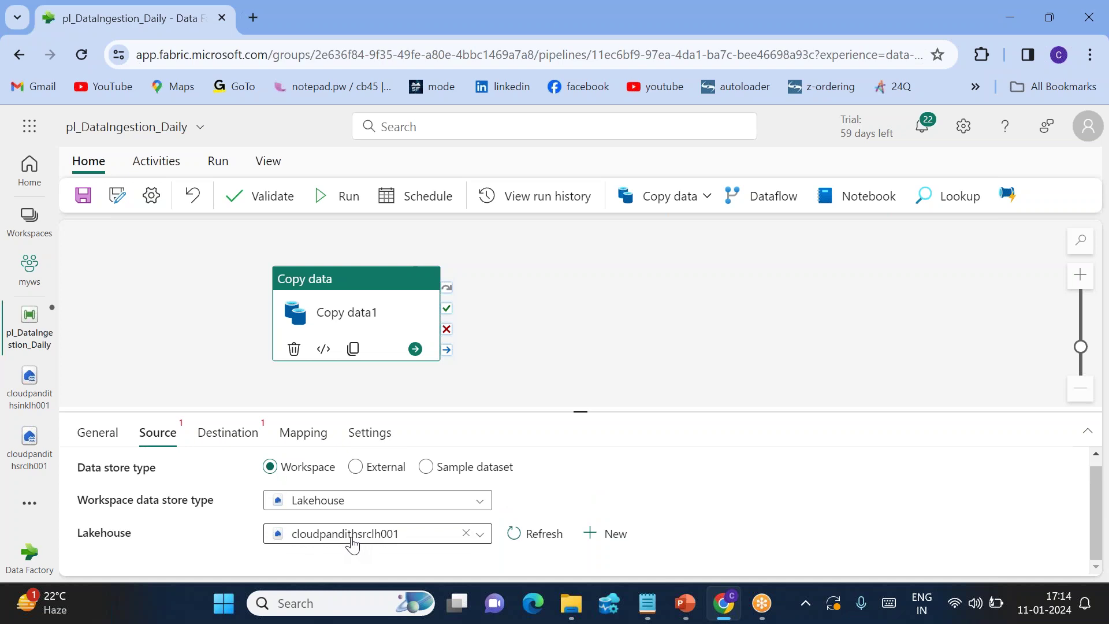
{"action": "scroll", "coordinate": [353, 520], "scroll_direction": "down", "scroll_amount": 2}
{"action": "left_click", "coordinate": [332, 472]}
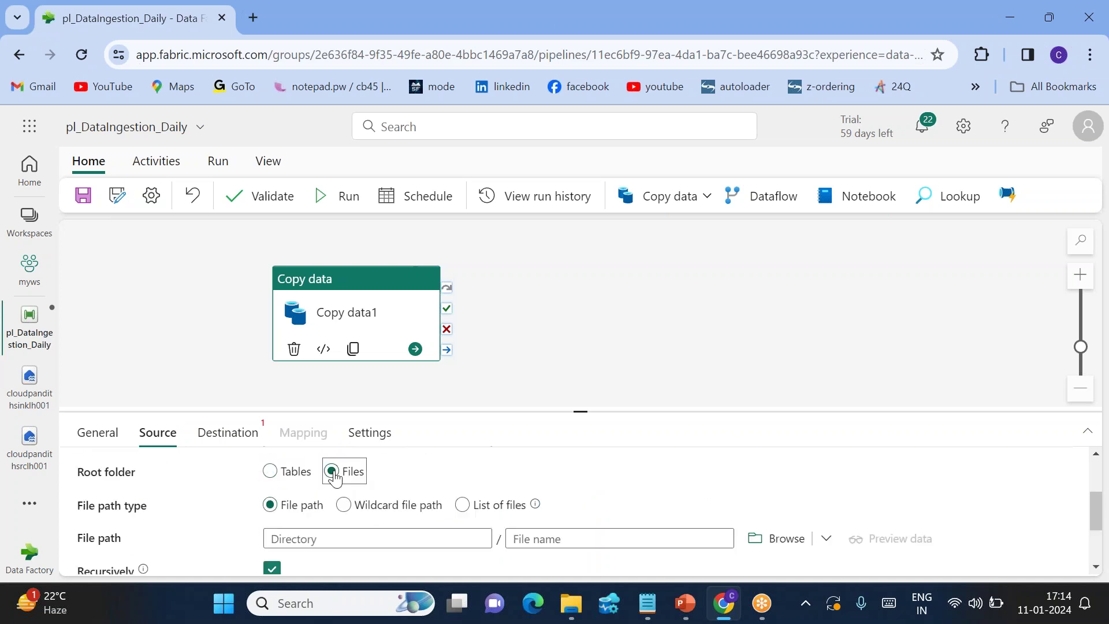
Browse the source lakehouse and choose the input folder as the file path.
{"action": "left_click", "coordinate": [354, 512]}
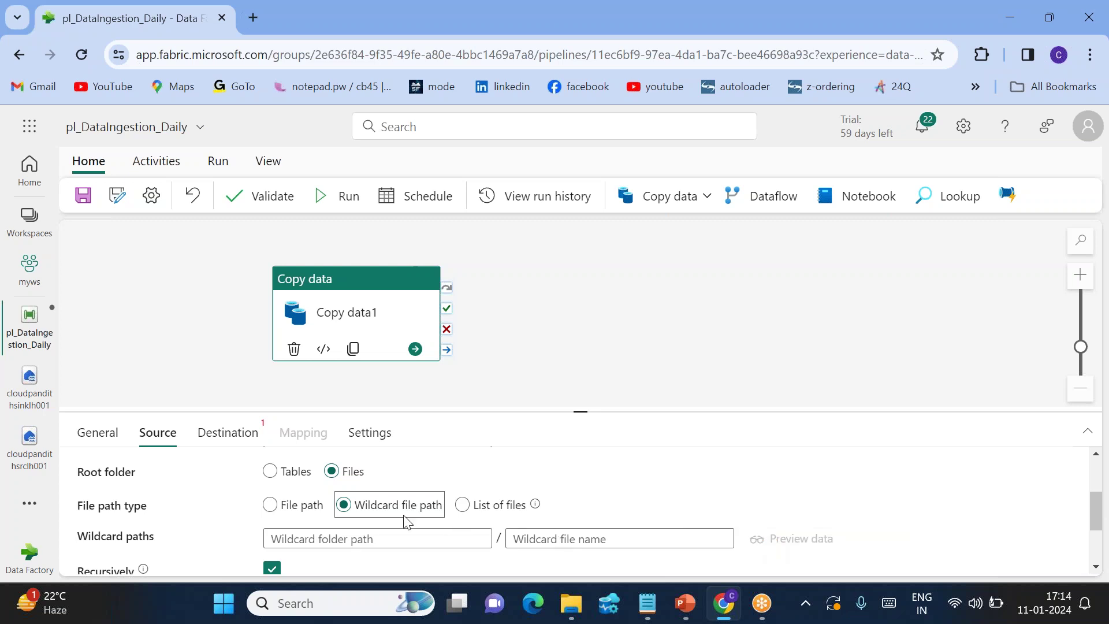
{"action": "scroll", "coordinate": [497, 538], "scroll_direction": "down", "scroll_amount": 2}
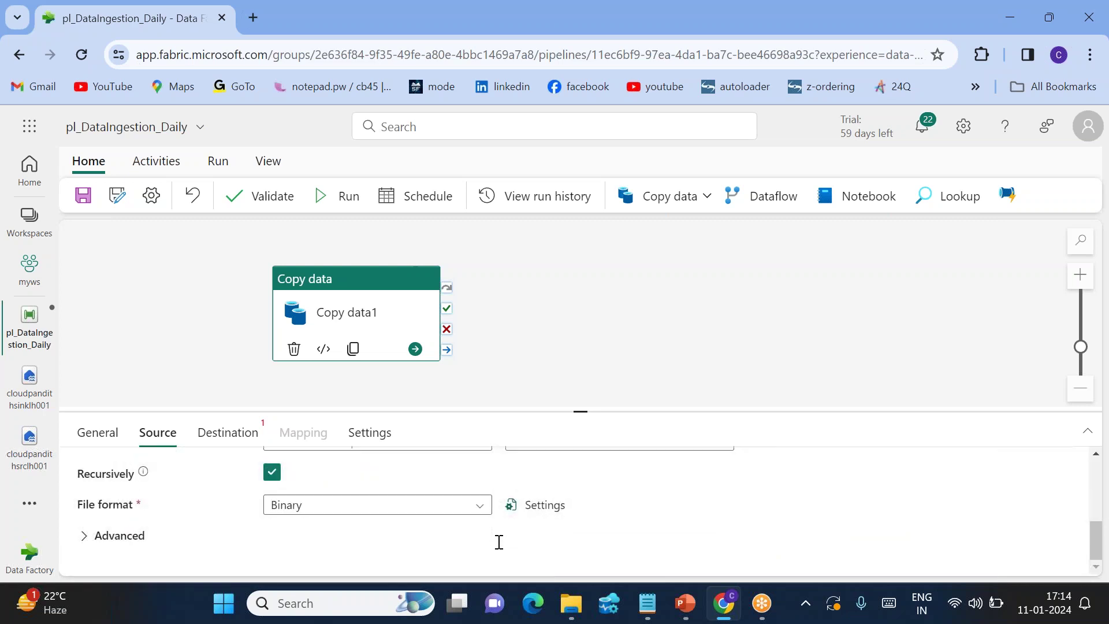
{"action": "scroll", "coordinate": [499, 541], "scroll_direction": "up", "scroll_amount": 2}
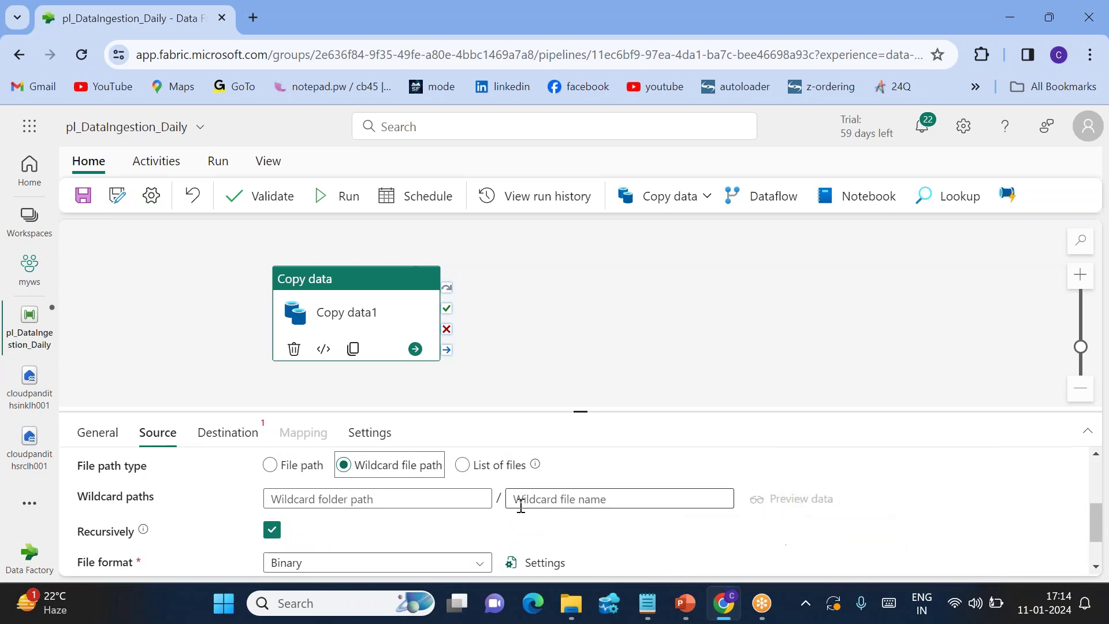
{"action": "scroll", "coordinate": [520, 508], "scroll_direction": "down", "scroll_amount": 1}
{"action": "scroll", "coordinate": [519, 508], "scroll_direction": "up", "scroll_amount": 2}
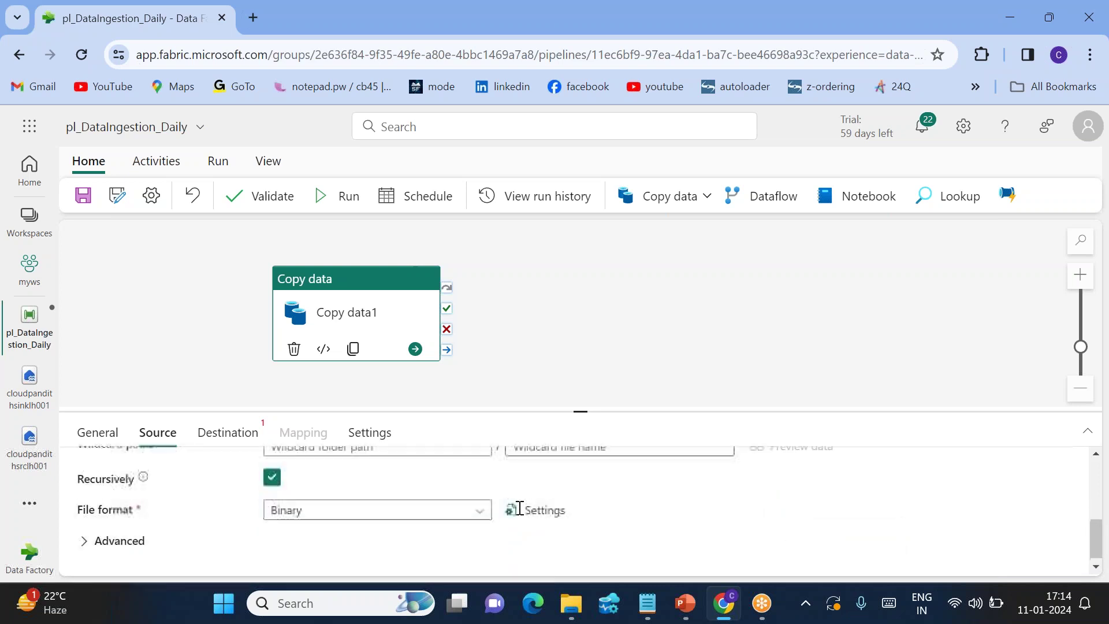
{"action": "scroll", "coordinate": [449, 543], "scroll_direction": "down", "scroll_amount": 1}
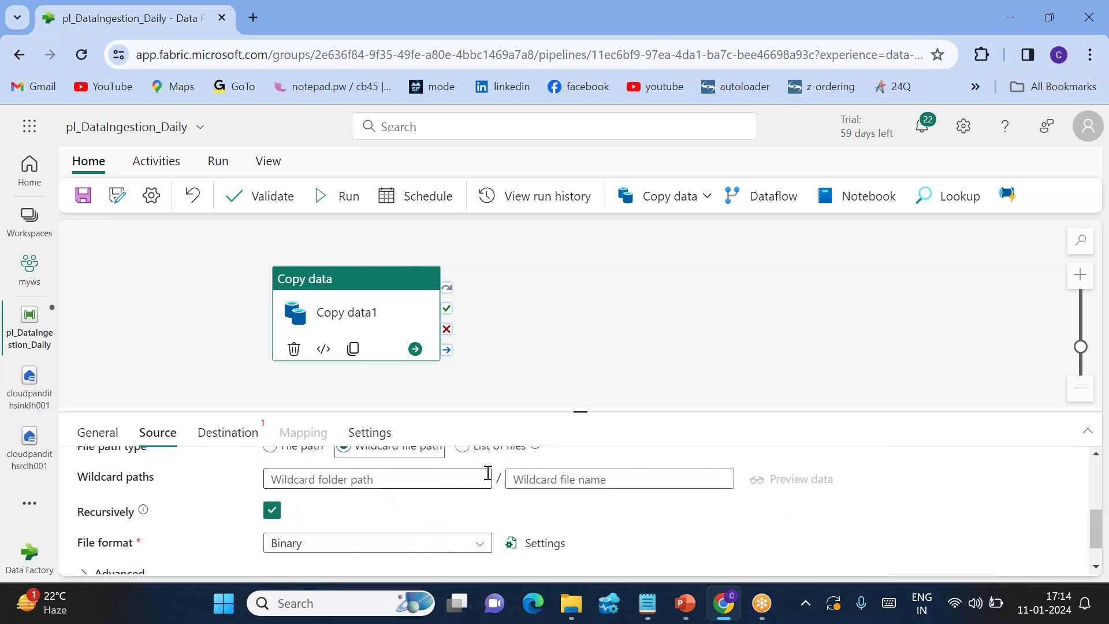
{"action": "left_click", "coordinate": [541, 477]}
{"action": "scroll", "coordinate": [363, 485], "scroll_direction": "up", "scroll_amount": 1}
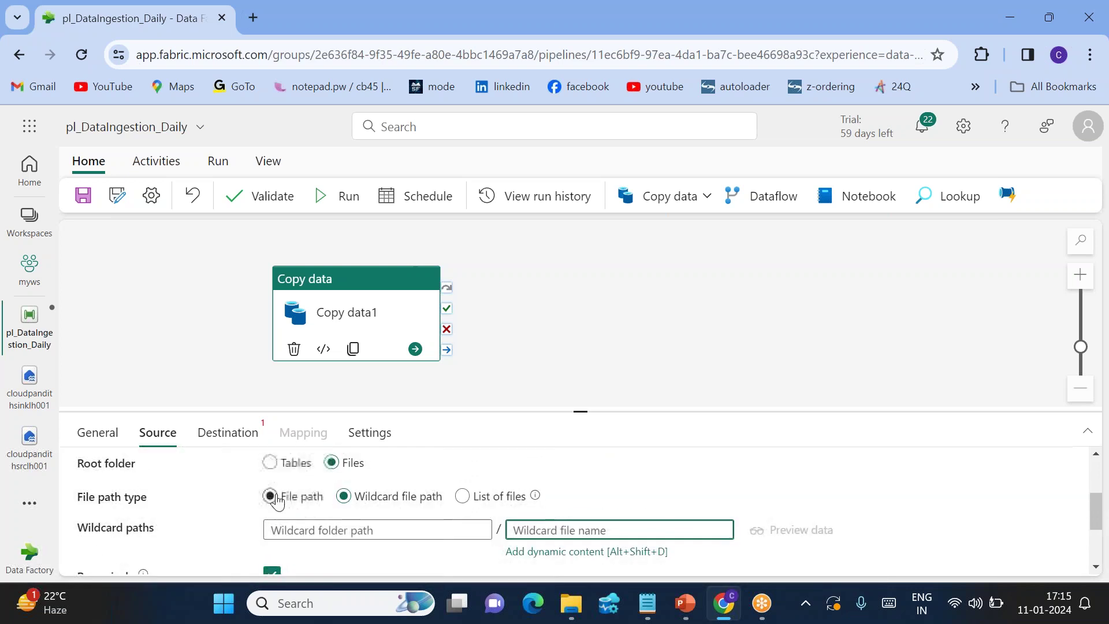
{"action": "left_click", "coordinate": [270, 497]}
{"action": "left_click", "coordinate": [780, 530]}
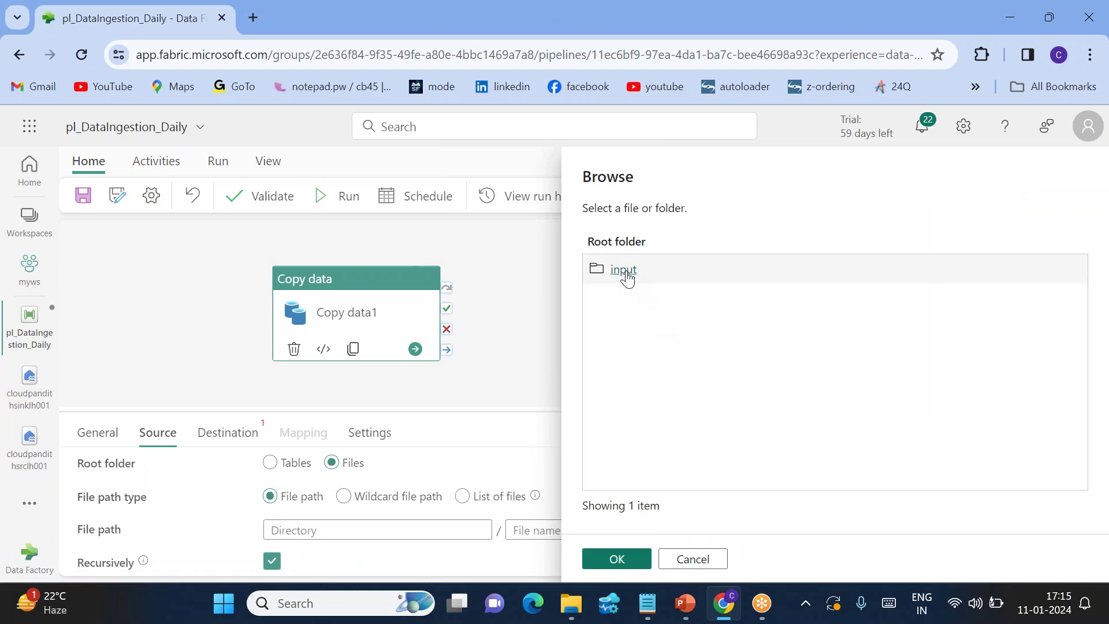
{"action": "left_click", "coordinate": [627, 275]}
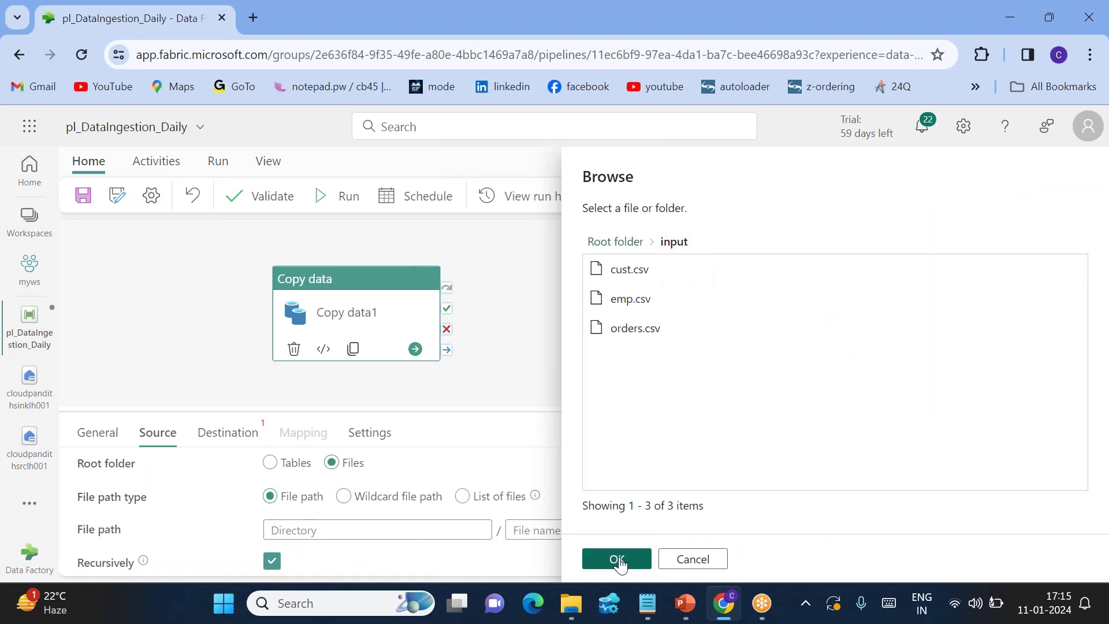
{"action": "left_click", "coordinate": [616, 558]}
Switch to a wildcard file path with folder input and file name *.
{"action": "left_click_drag", "start_coordinate": [293, 528], "coordinate": [261, 537]}
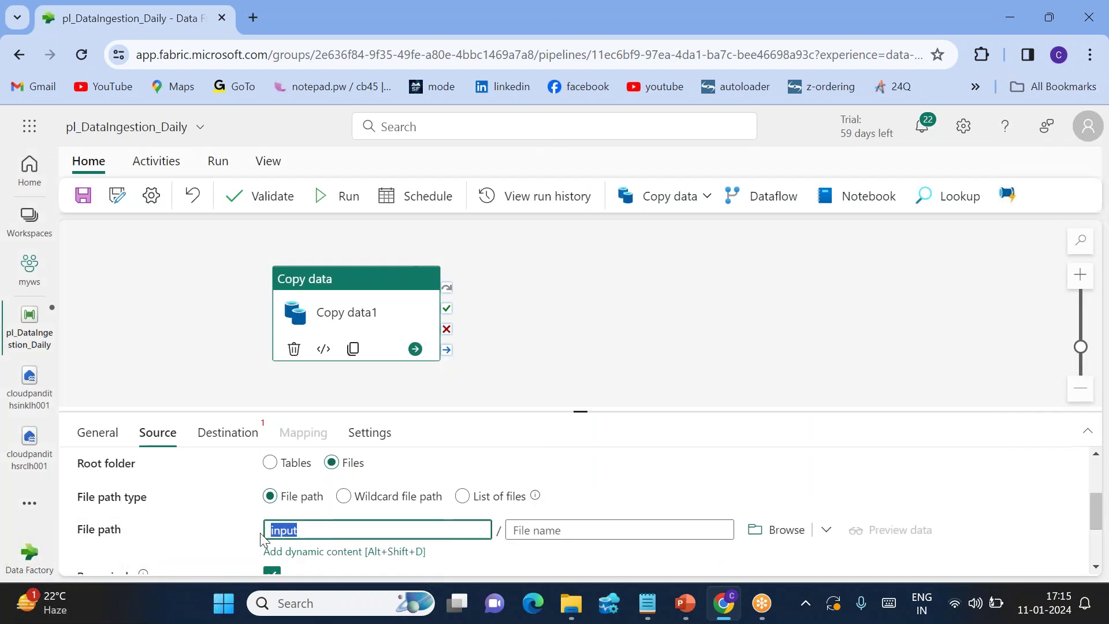
{"action": "key", "text": "BackSpace"}
{"action": "left_click", "coordinate": [344, 496]}
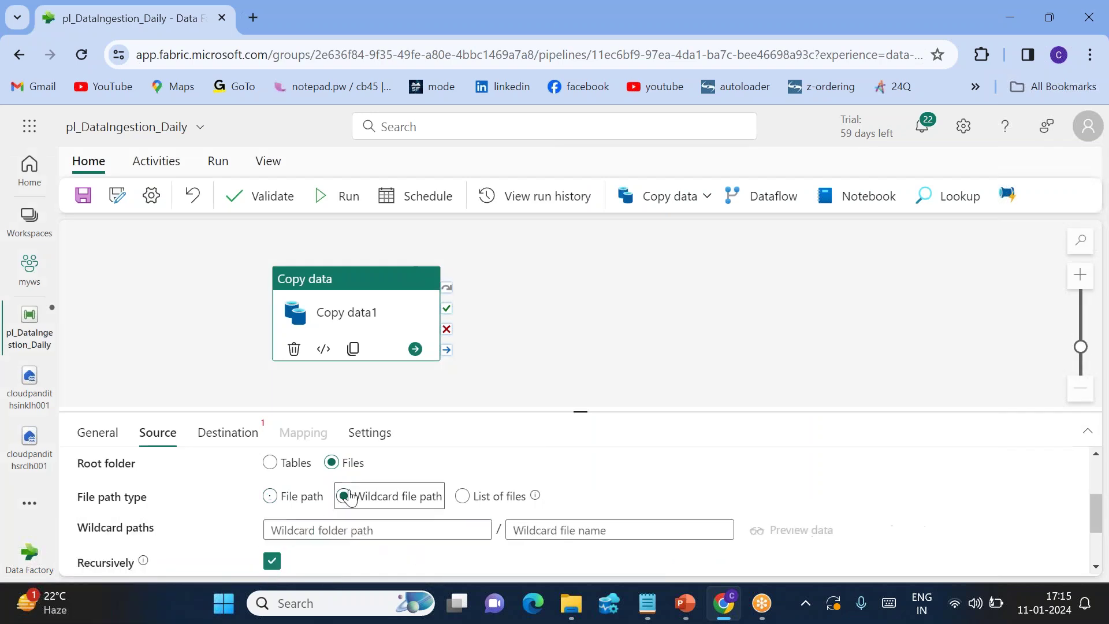
{"action": "left_click", "coordinate": [350, 530]}
{"action": "type", "text": "input"}
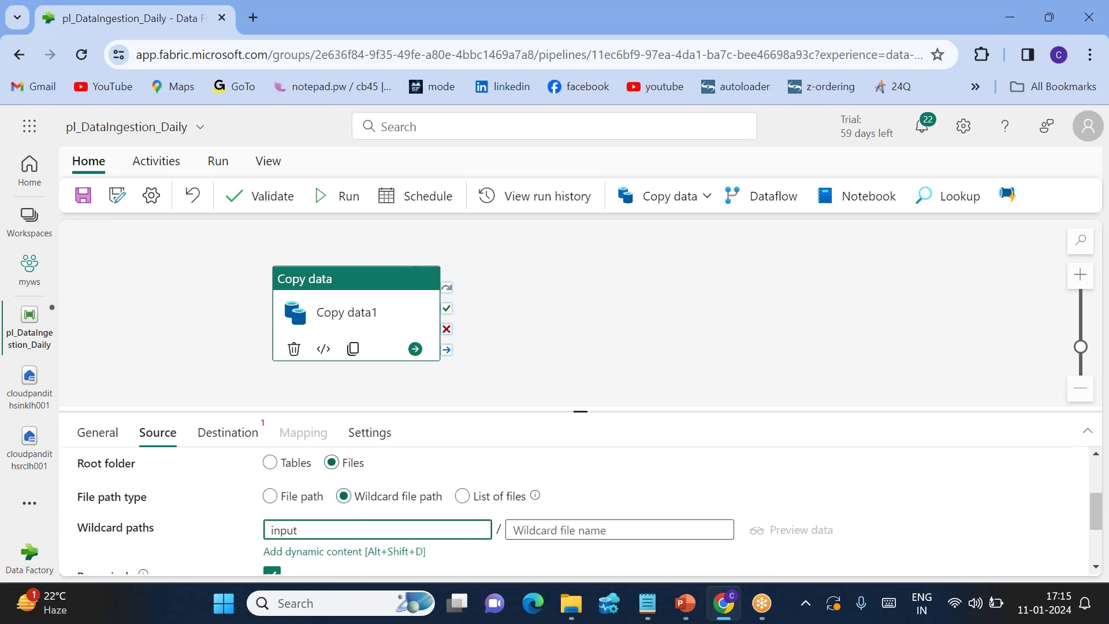
{"action": "left_click", "coordinate": [566, 522]}
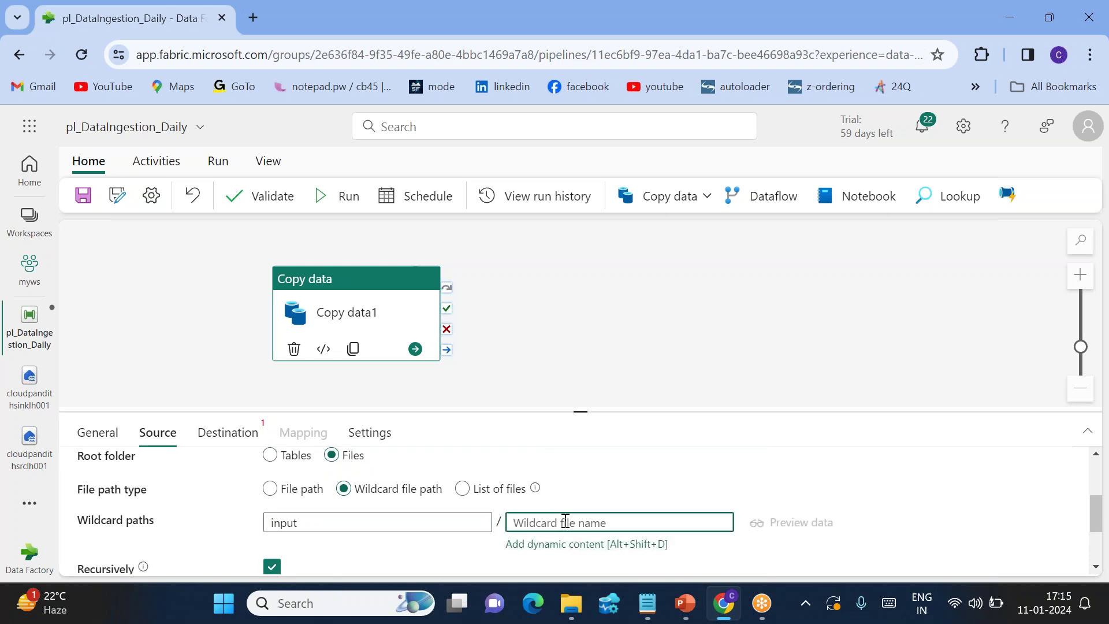
{"action": "type", "text": "*"}
{"action": "double_click", "coordinate": [289, 524]}
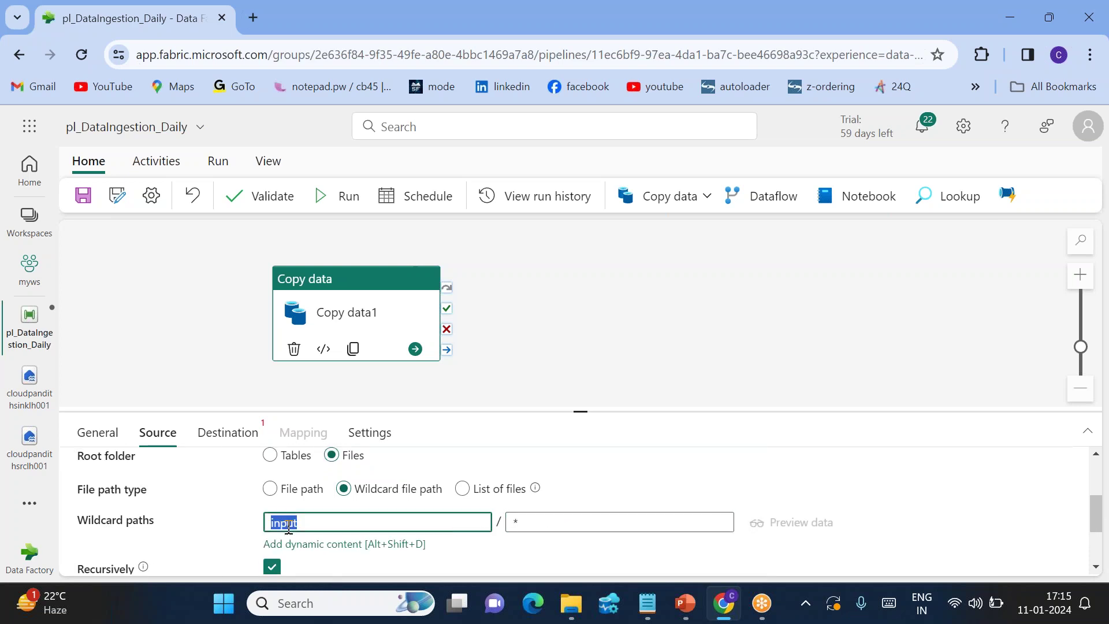
Point the copy destination to cloudpandithsinklh001 Files, with output as the directory path.
{"action": "left_click", "coordinate": [223, 439]}
{"action": "left_click", "coordinate": [304, 544]}
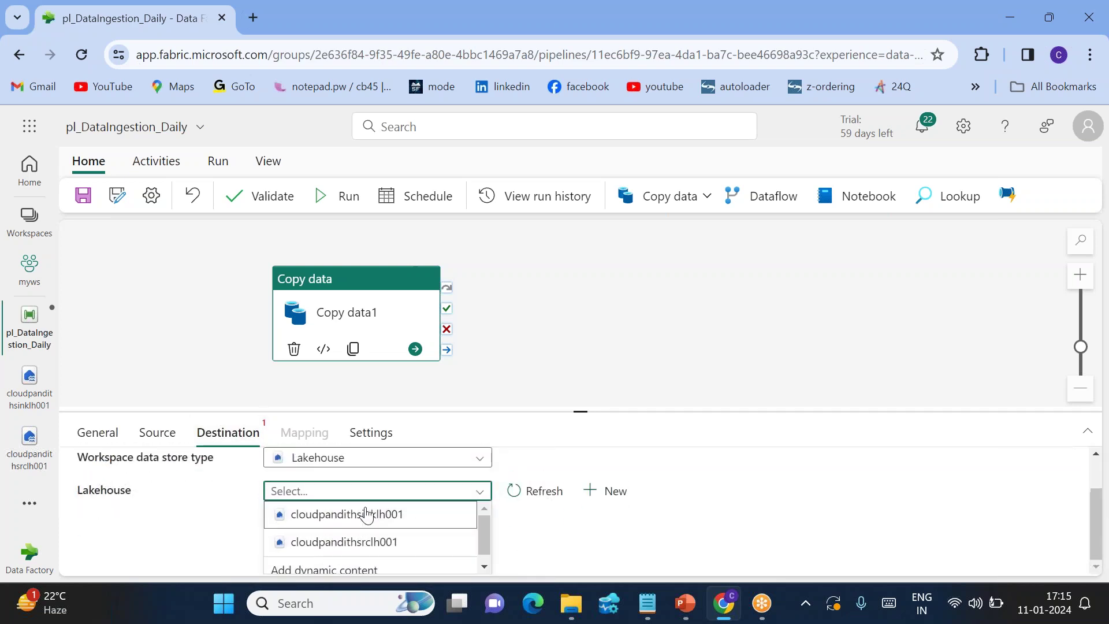
{"action": "left_click", "coordinate": [367, 512]}
{"action": "scroll", "coordinate": [510, 552], "scroll_direction": "down", "scroll_amount": 2}
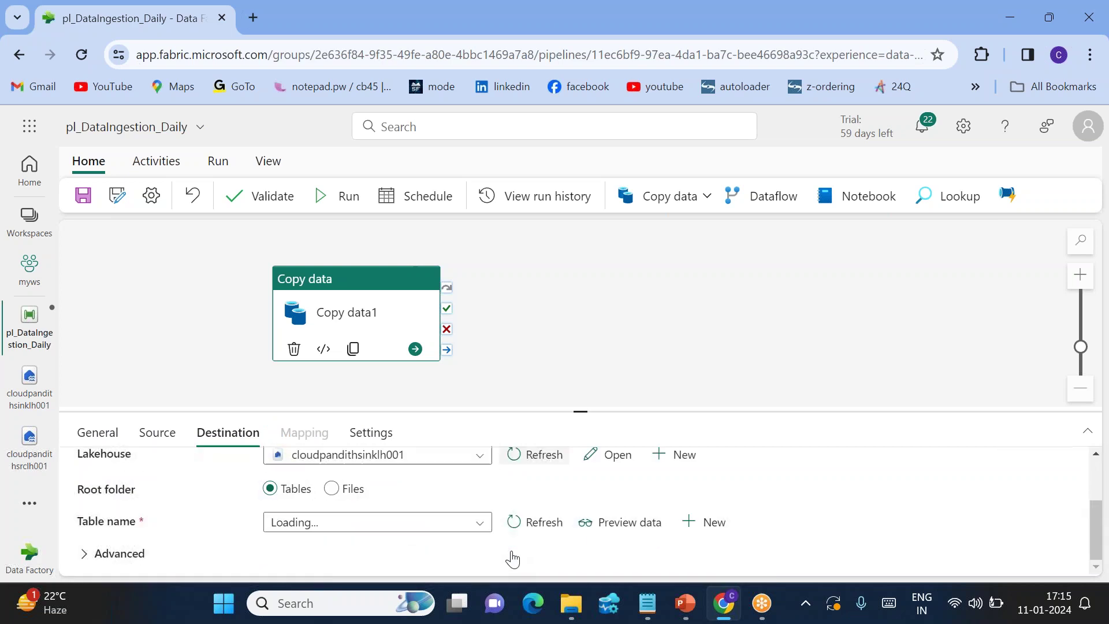
{"action": "left_click", "coordinate": [332, 489]}
{"action": "scroll", "coordinate": [404, 497], "scroll_direction": "down", "scroll_amount": 1}
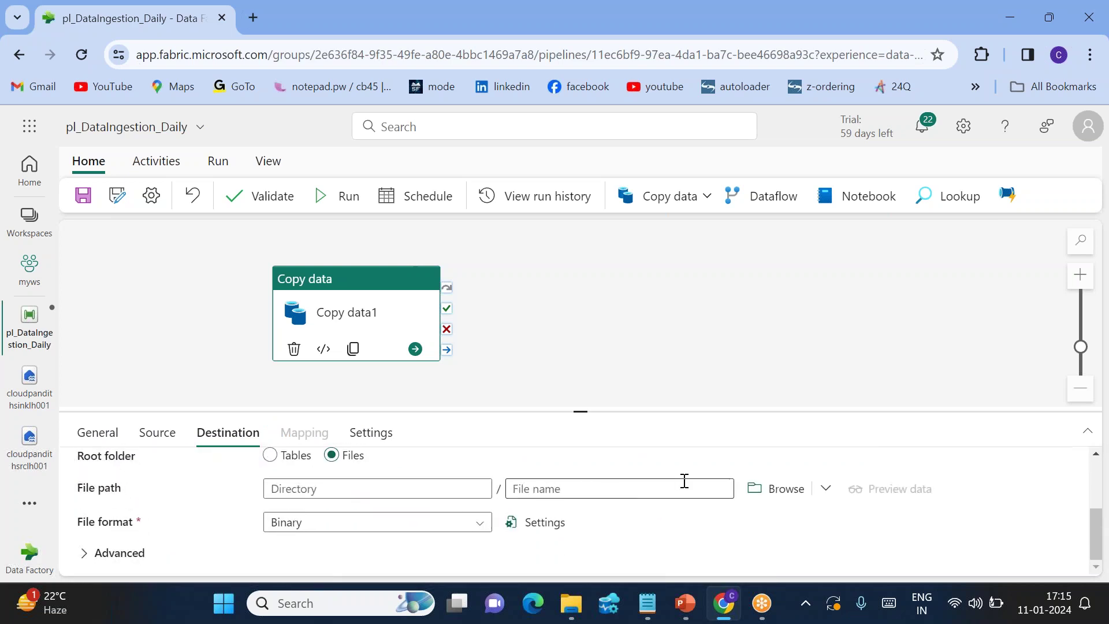
{"action": "left_click", "coordinate": [769, 495]}
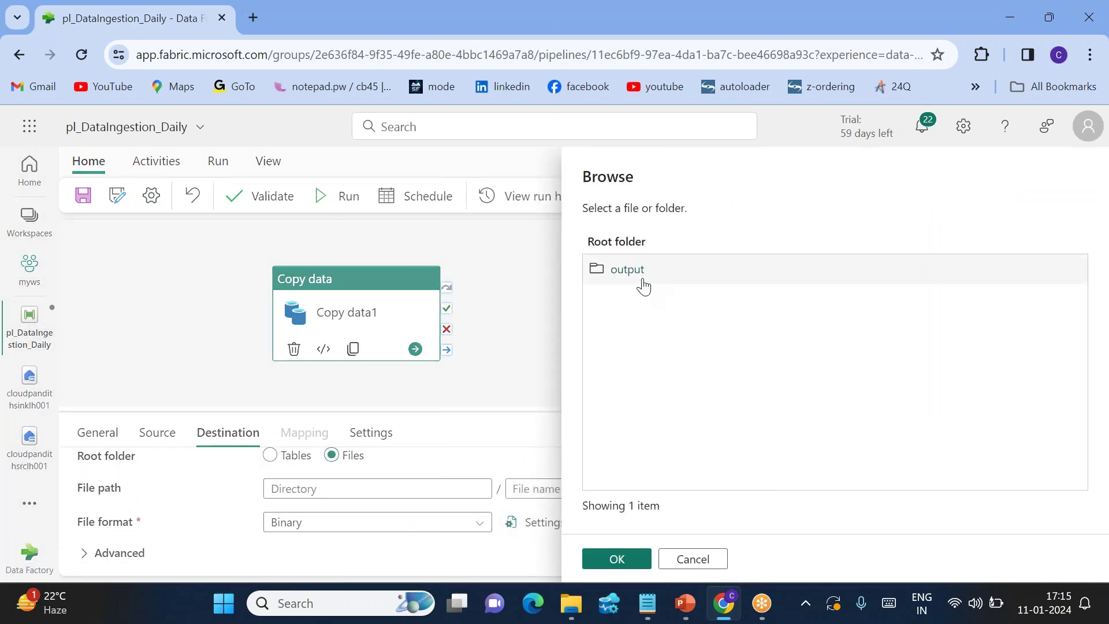
{"action": "left_click", "coordinate": [635, 274]}
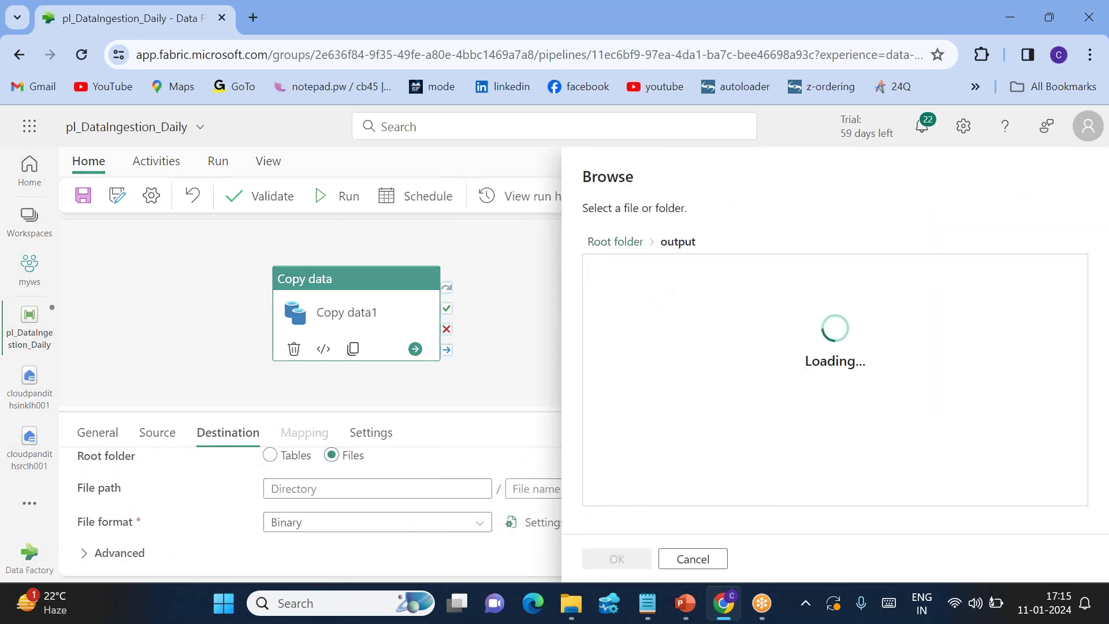
{"action": "left_click", "coordinate": [617, 559]}
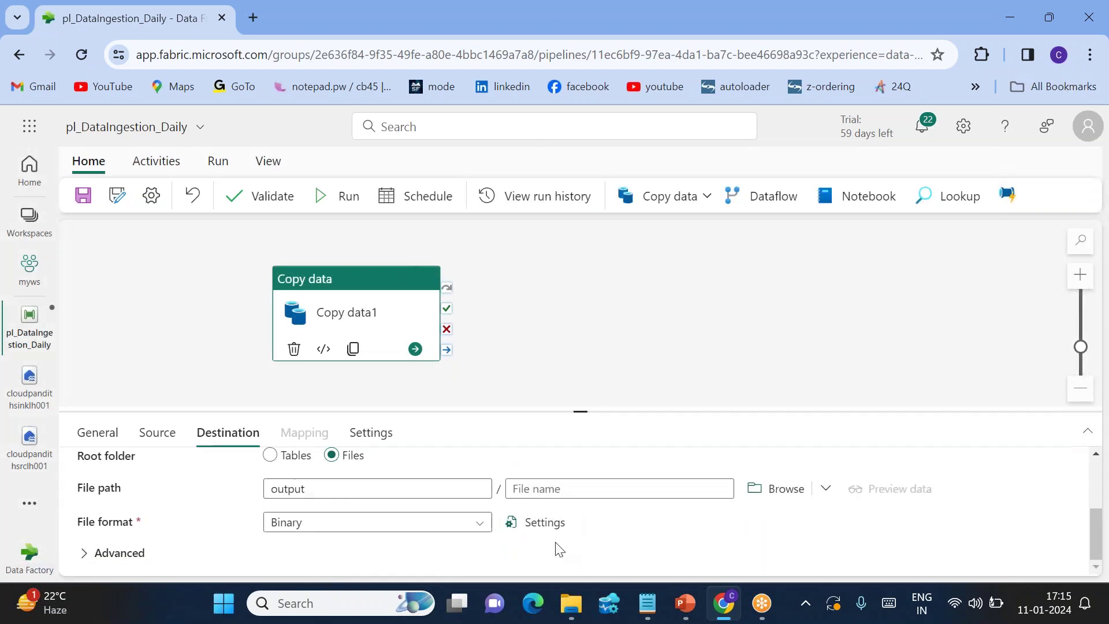
{"action": "scroll", "coordinate": [585, 556], "scroll_direction": "up", "scroll_amount": 4}
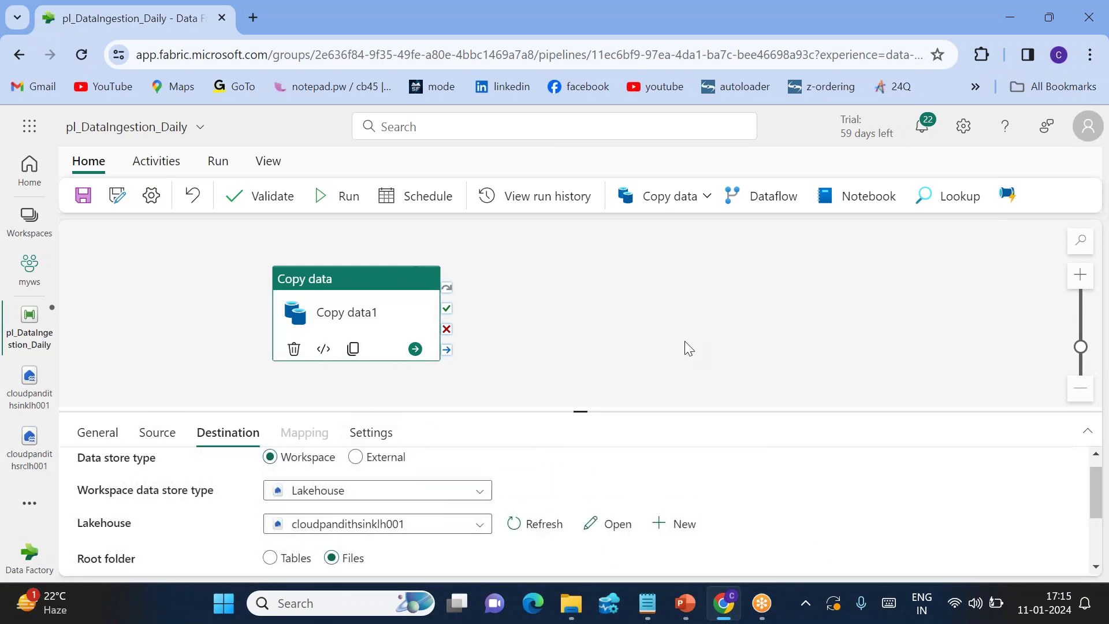
Add Delete data1 linked to run on Copy data1 success, with its source store set to Workspace.
{"action": "left_click", "coordinate": [156, 161]}
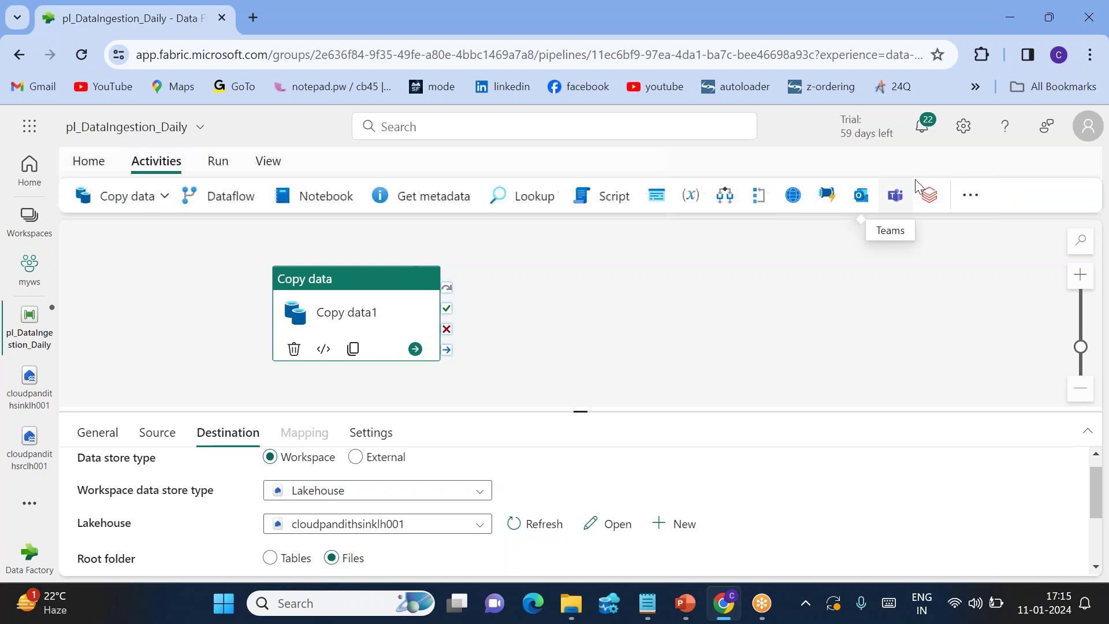
{"action": "left_click", "coordinate": [972, 183]}
{"action": "left_click", "coordinate": [976, 296]}
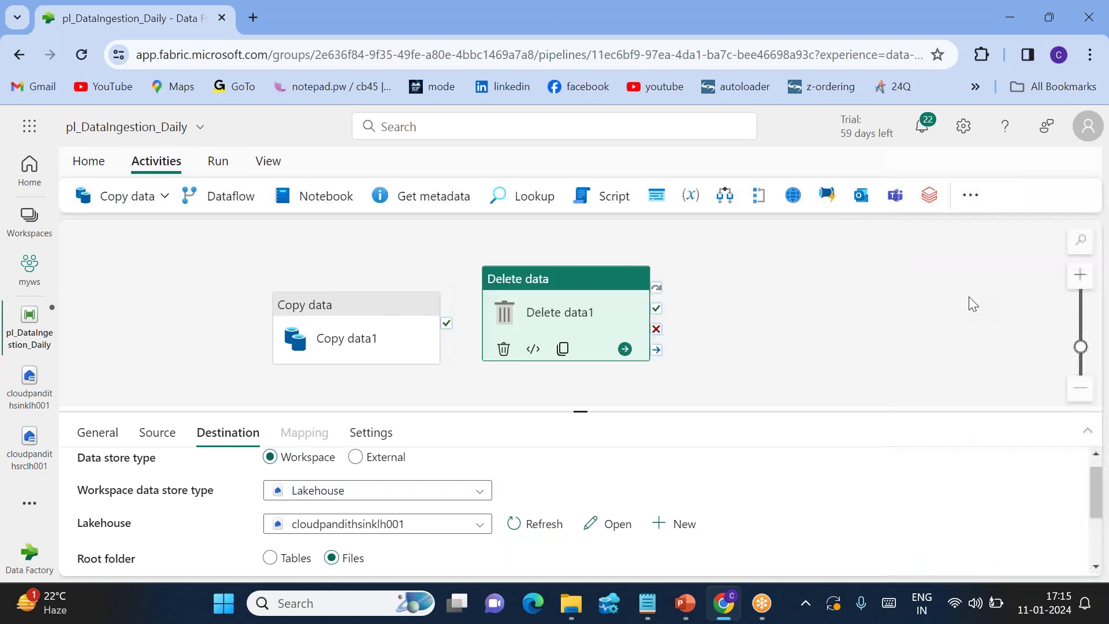
{"action": "left_click_drag", "start_coordinate": [525, 312], "coordinate": [554, 330]}
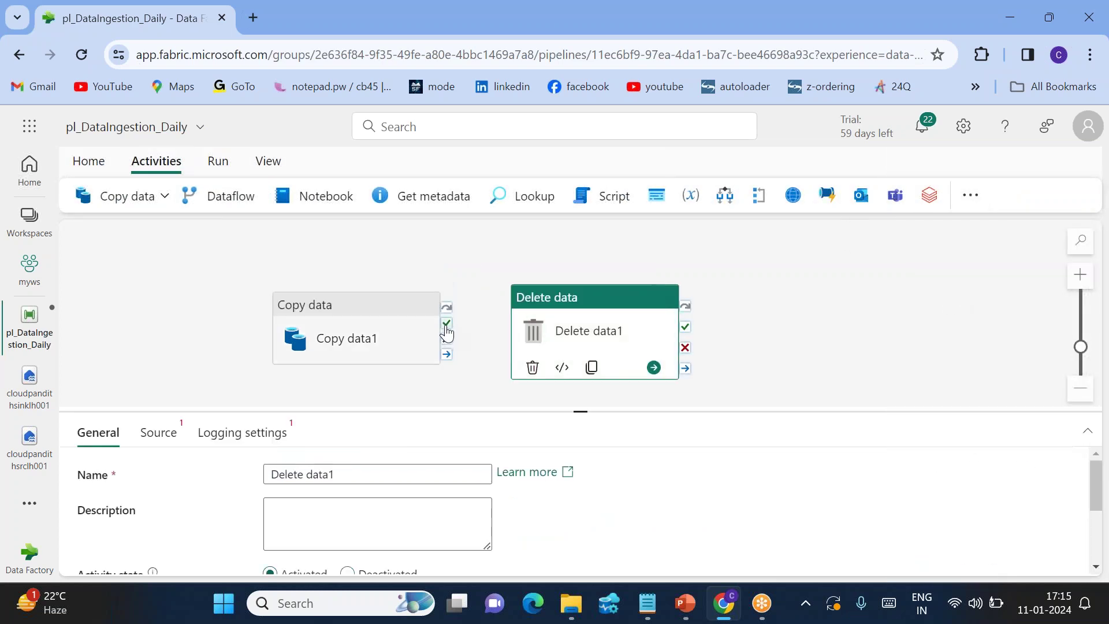
{"action": "left_click_drag", "start_coordinate": [446, 323], "coordinate": [561, 334]}
{"action": "left_click", "coordinate": [594, 331]}
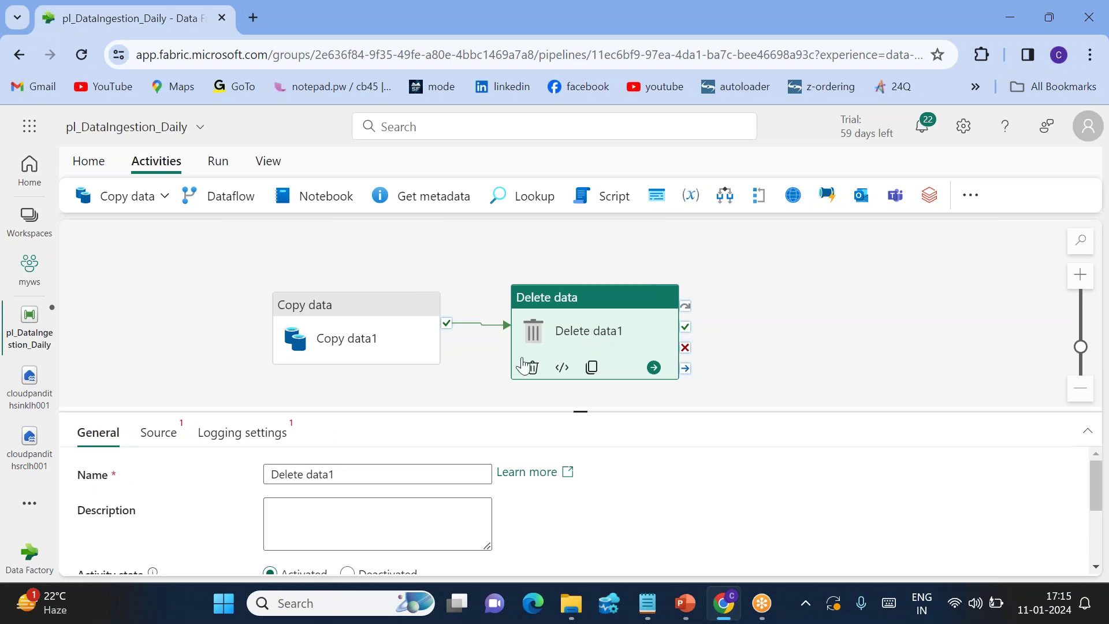
{"action": "left_click", "coordinate": [158, 434]}
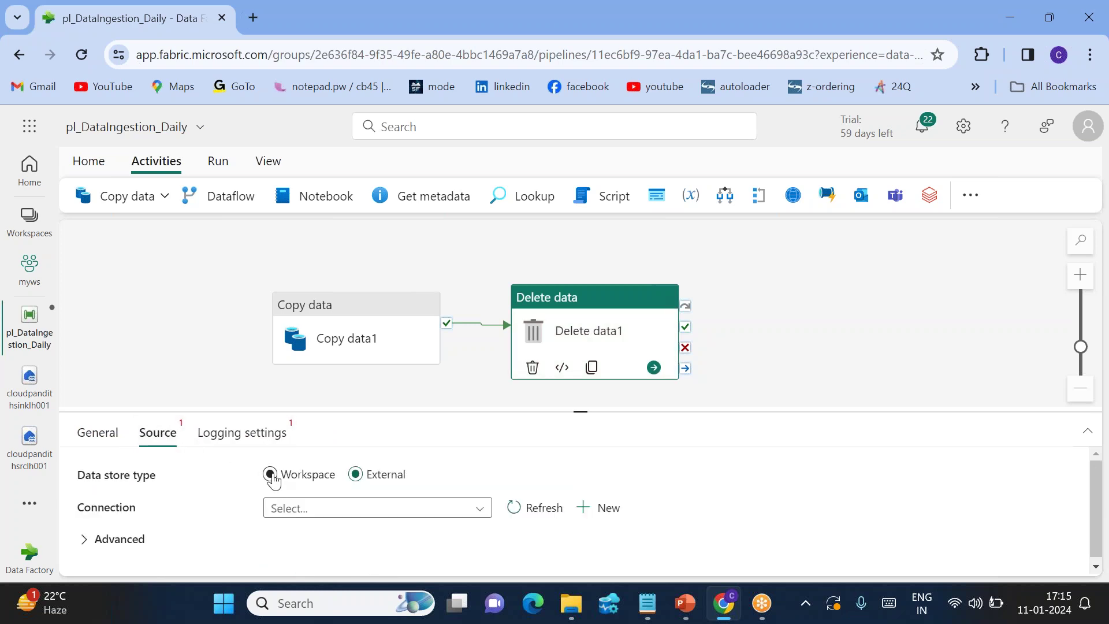
{"action": "left_click", "coordinate": [271, 474]}
Target cloudpandithsrclh001's input folder with a wildcard file path for deletion.
{"action": "left_click", "coordinate": [338, 511]}
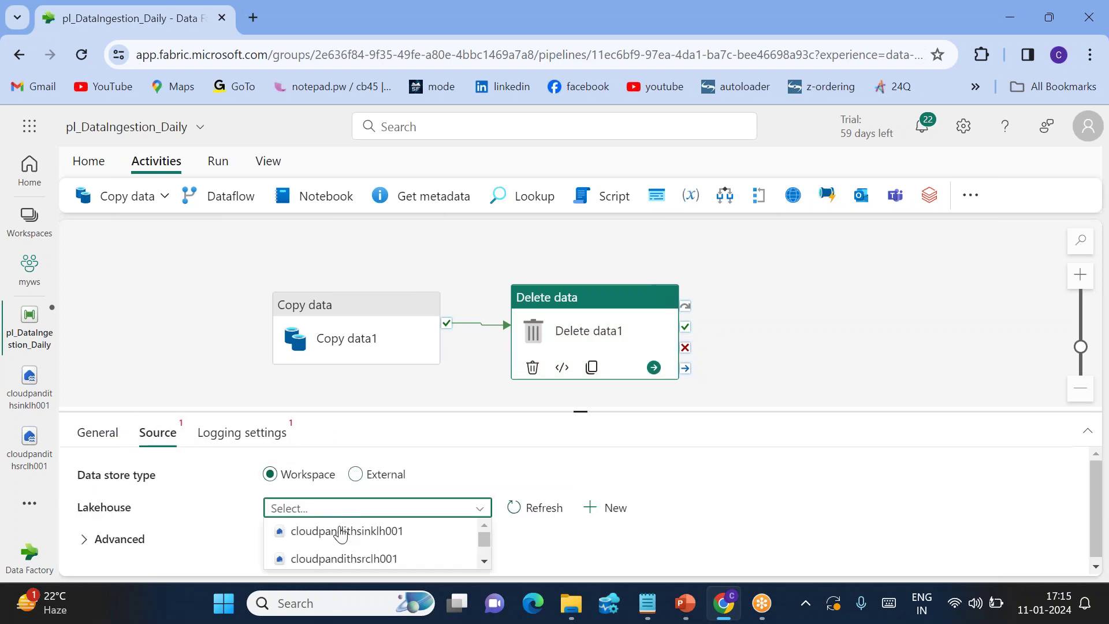
{"action": "left_click", "coordinate": [328, 560]}
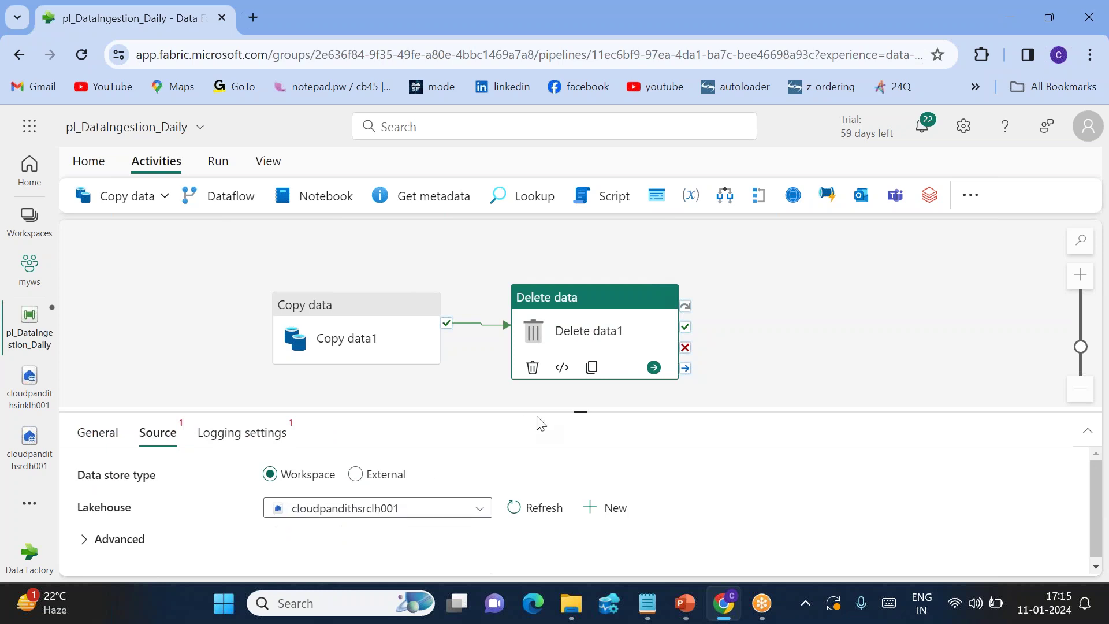
{"action": "left_click_drag", "start_coordinate": [568, 412], "coordinate": [556, 353]}
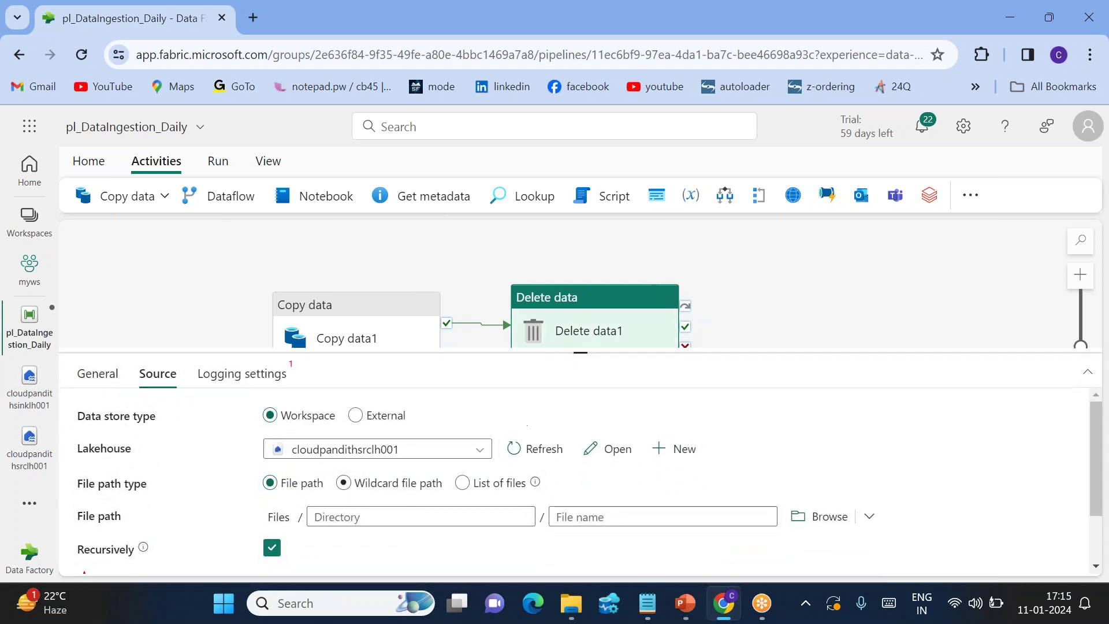
{"action": "left_click", "coordinate": [343, 483]}
{"action": "left_click", "coordinate": [563, 514]}
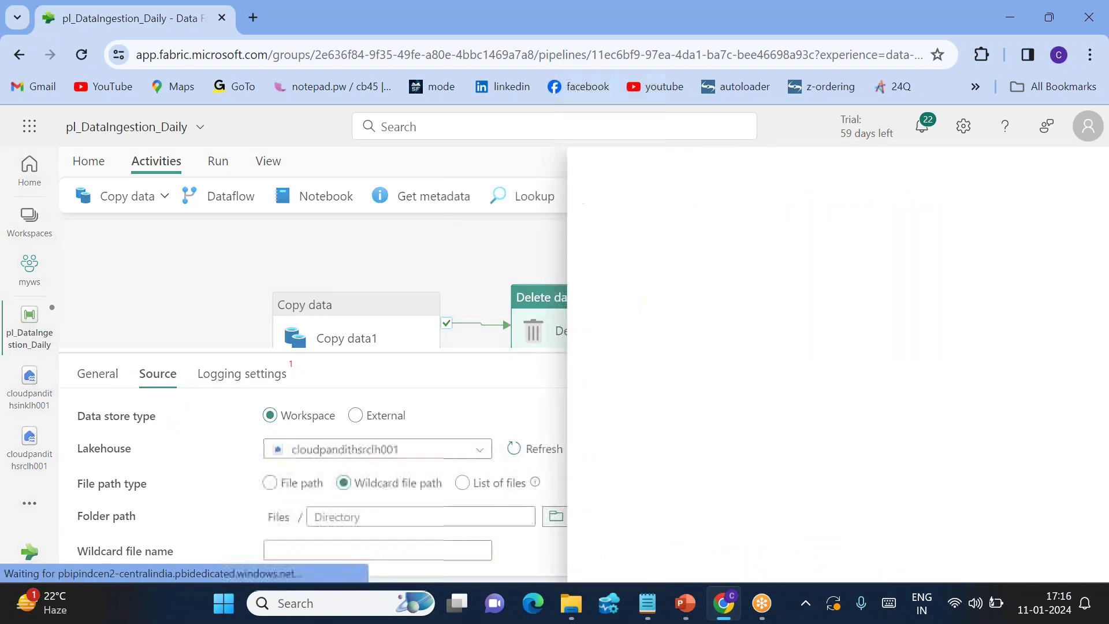
{"action": "left_click", "coordinate": [624, 273]}
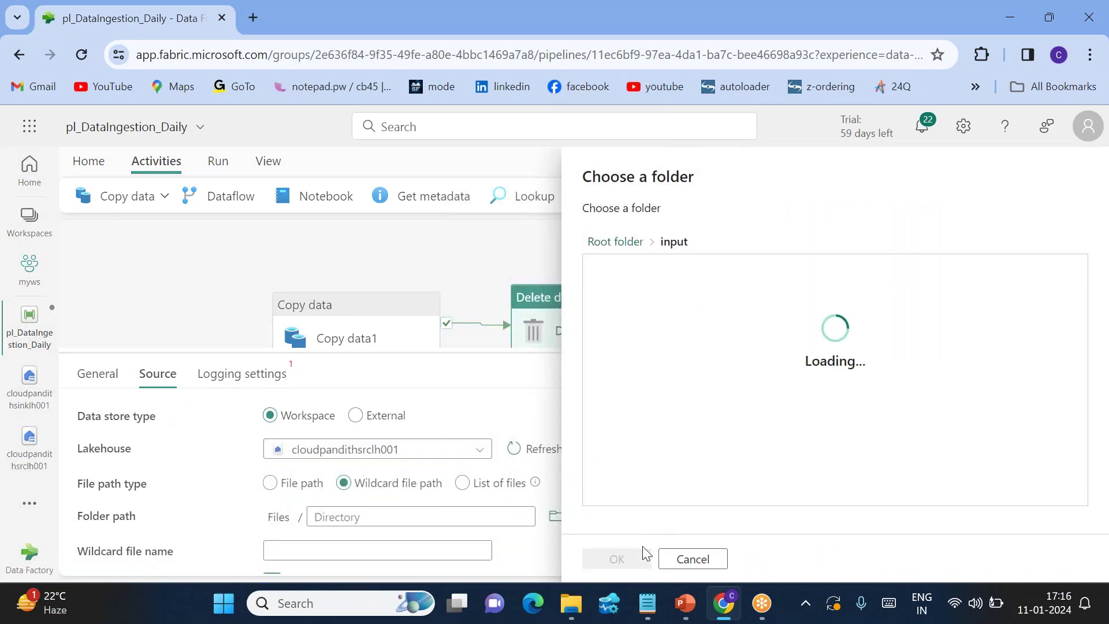
{"action": "left_click", "coordinate": [617, 559]}
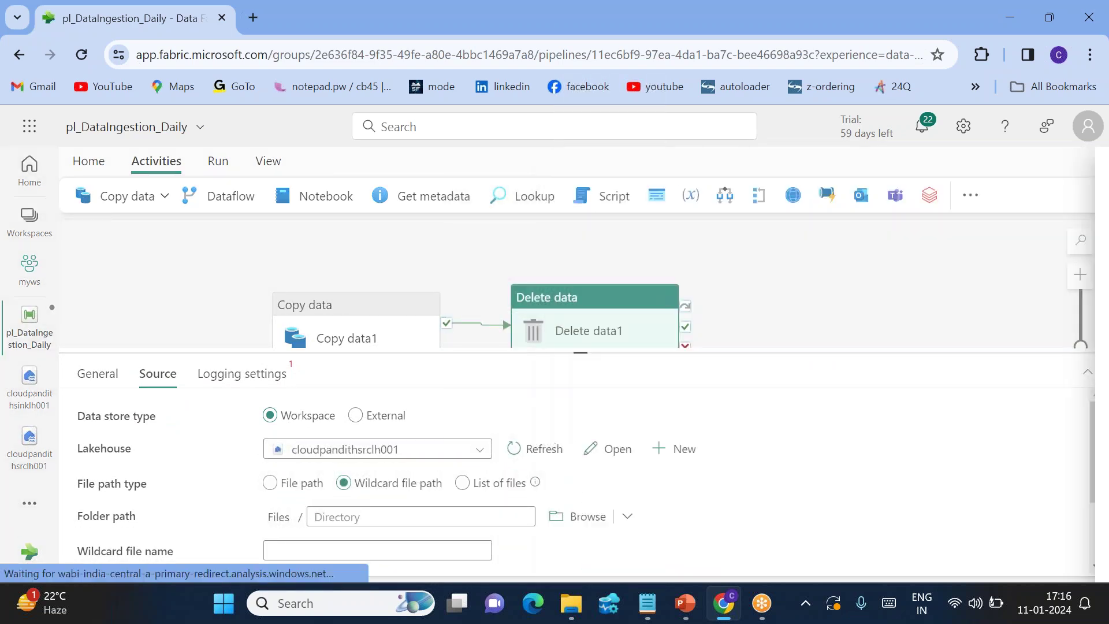
{"action": "left_click", "coordinate": [365, 547]}
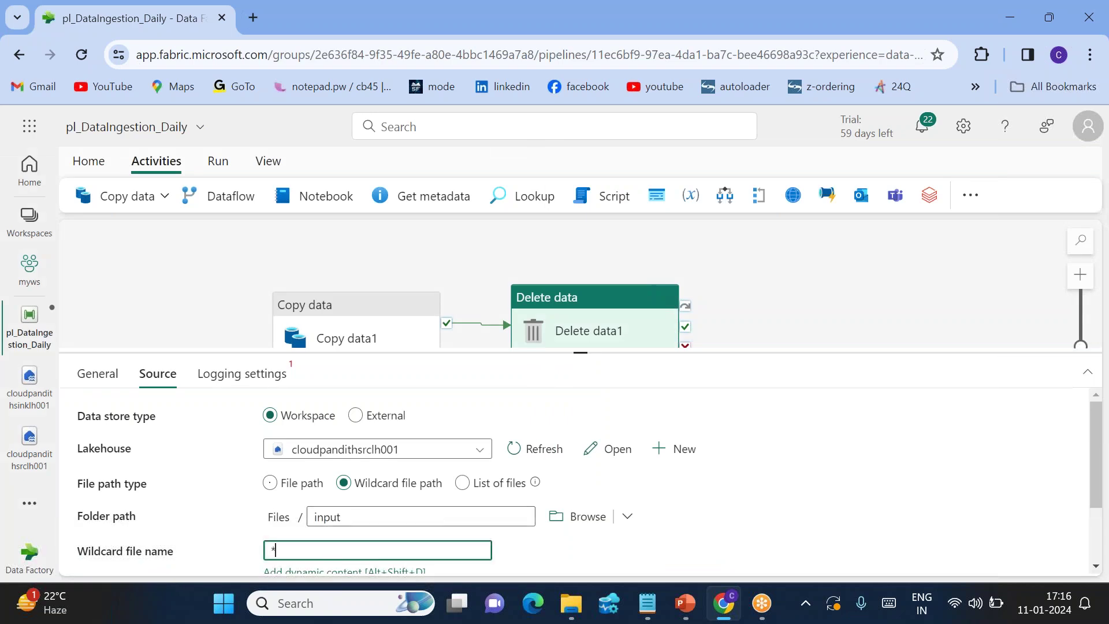
Turn off Enable logging for the Delete data1 activity.
{"action": "left_click", "coordinate": [240, 374]}
{"action": "left_click", "coordinate": [272, 415]}
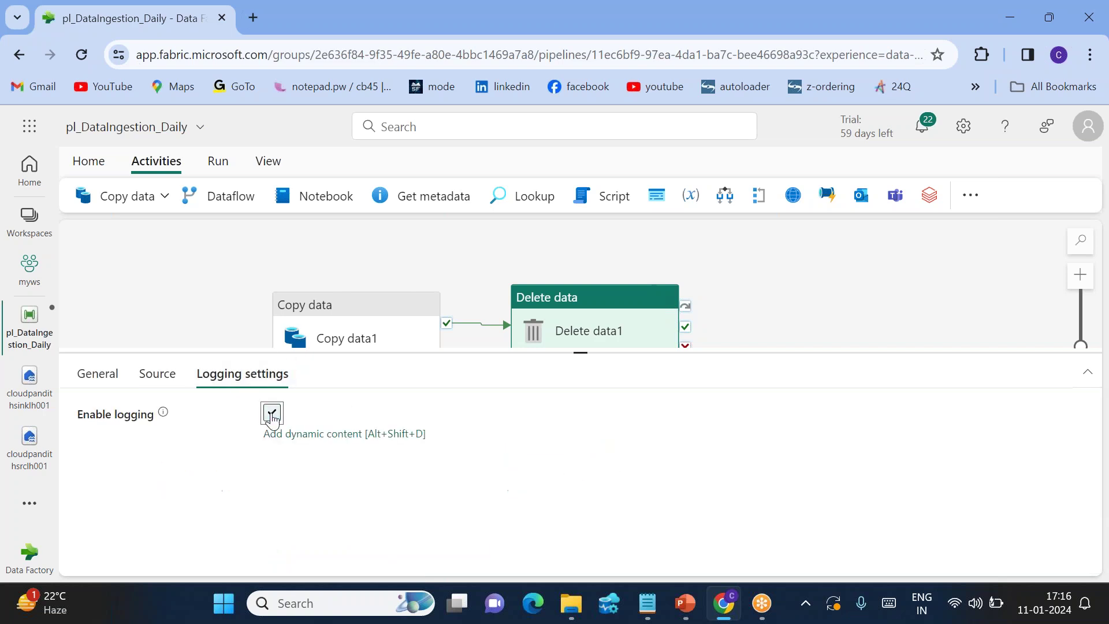
{"action": "left_click", "coordinate": [332, 342]}
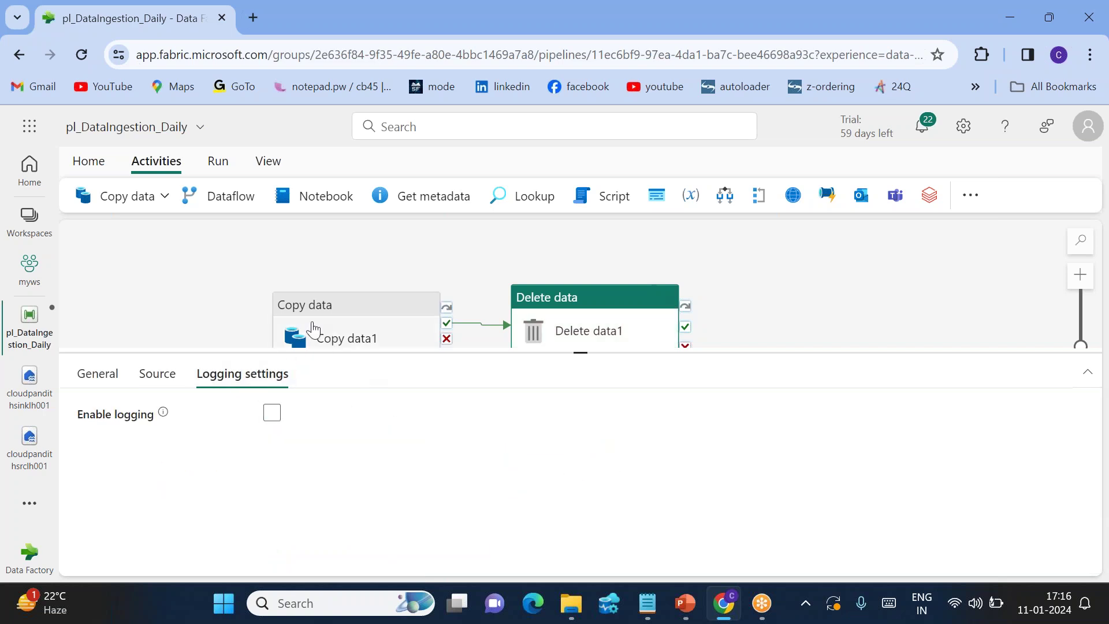
Review Copy data1's source and destination settings and Delete data1's source settings.
{"action": "left_click", "coordinate": [313, 329]}
{"action": "left_click", "coordinate": [160, 374]}
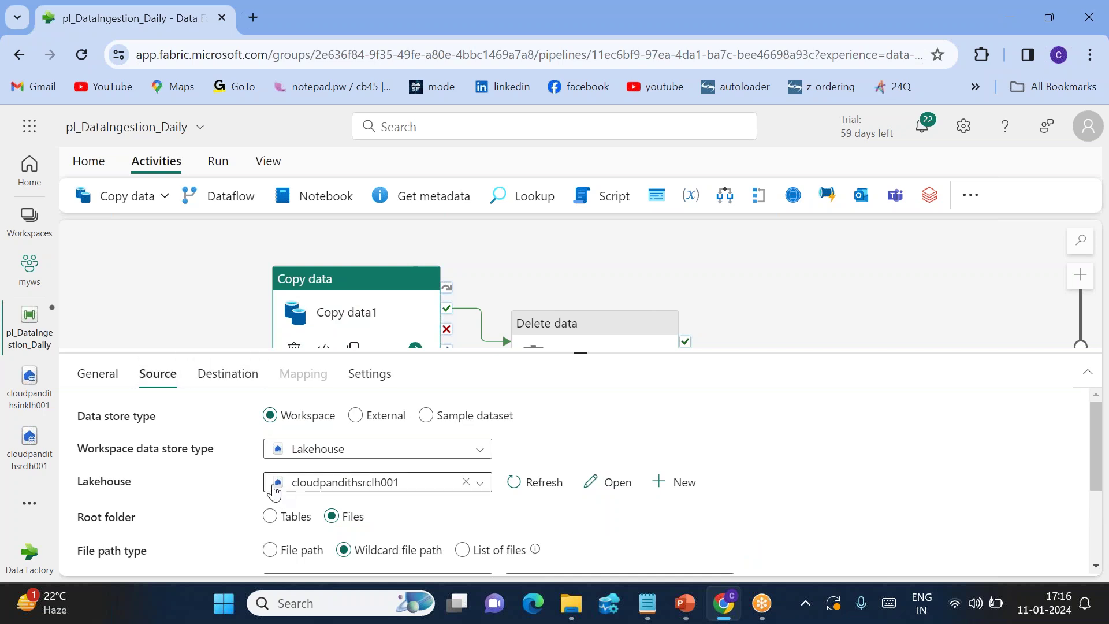
{"action": "left_click", "coordinate": [222, 373]}
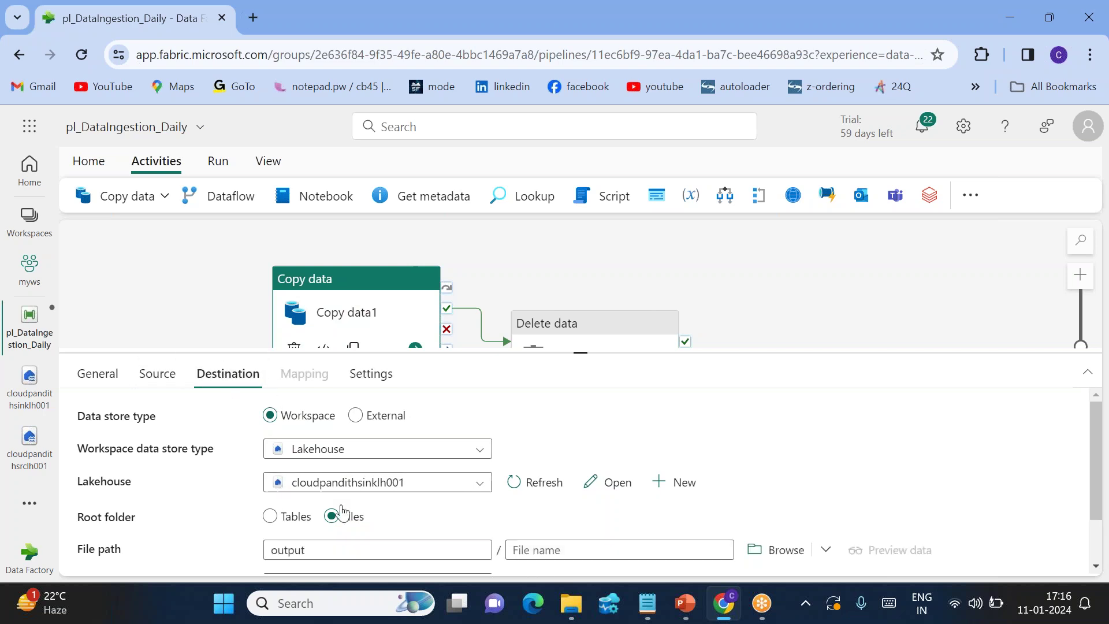
{"action": "left_click", "coordinate": [558, 338]}
{"action": "left_click", "coordinate": [154, 373]}
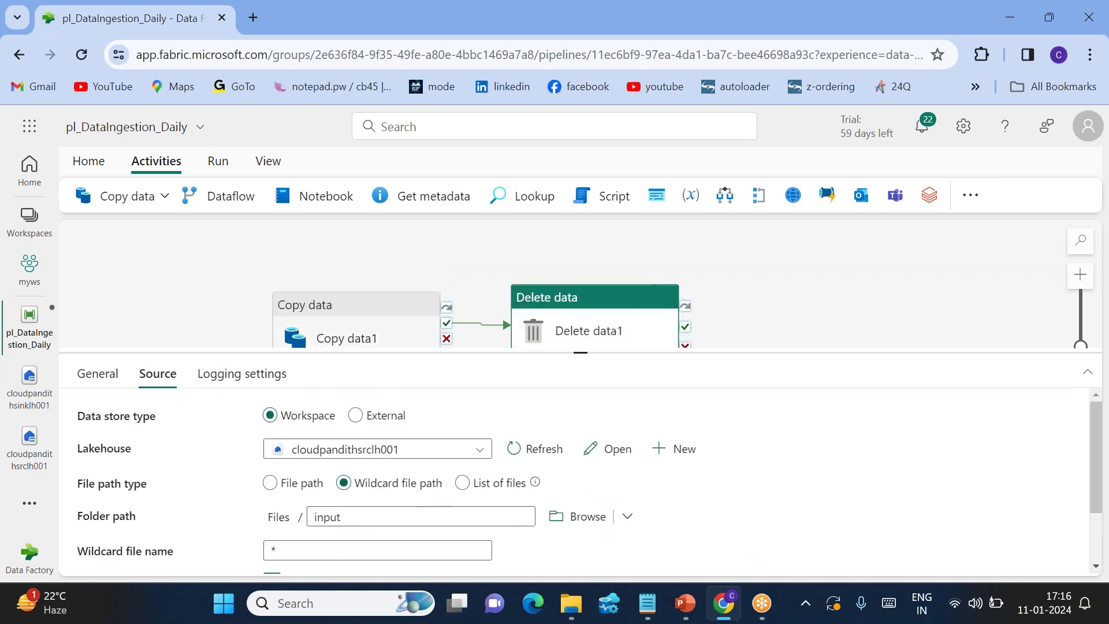
Validate pl_DataIngestion_Daily for errors, save it, and start a pipeline run.
{"action": "left_click", "coordinate": [107, 167]}
{"action": "left_click", "coordinate": [261, 199]}
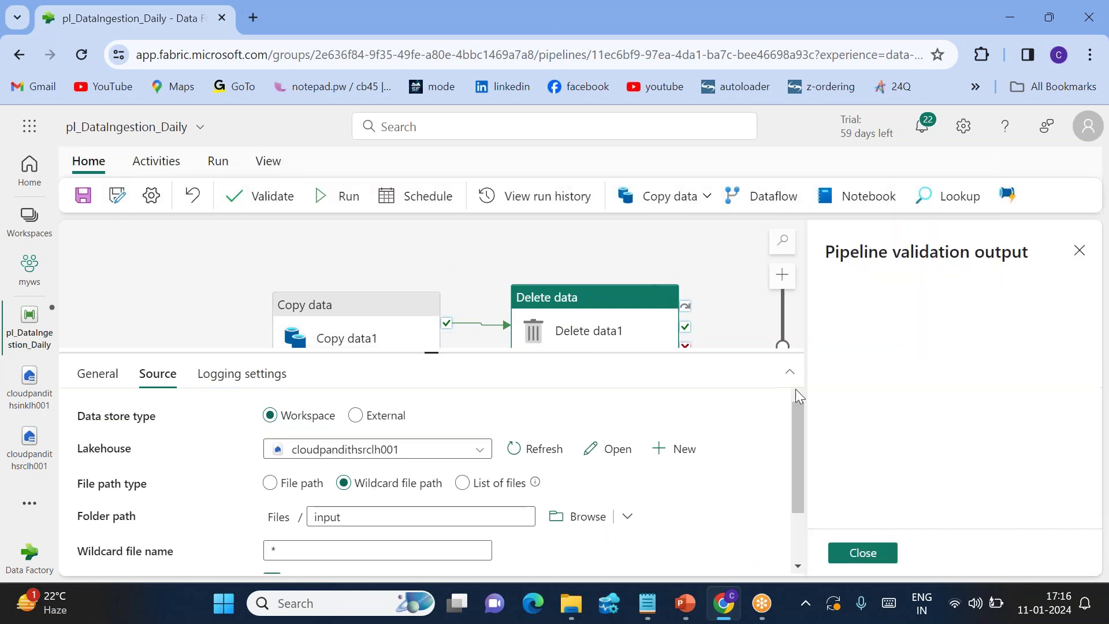
{"action": "left_click", "coordinate": [863, 553]}
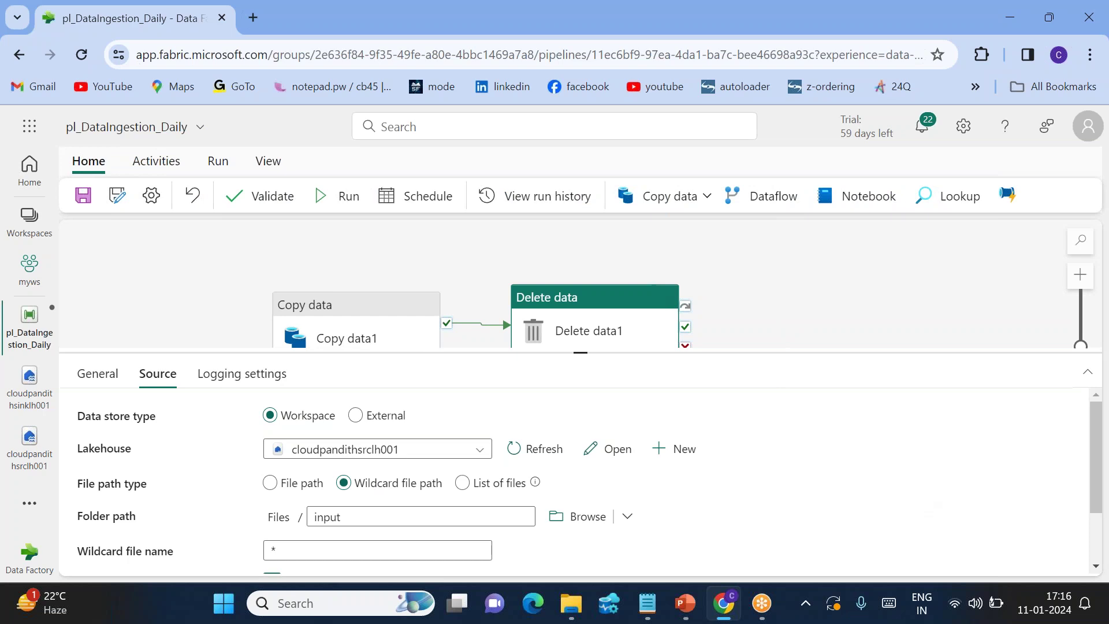
{"action": "left_click", "coordinate": [83, 195]}
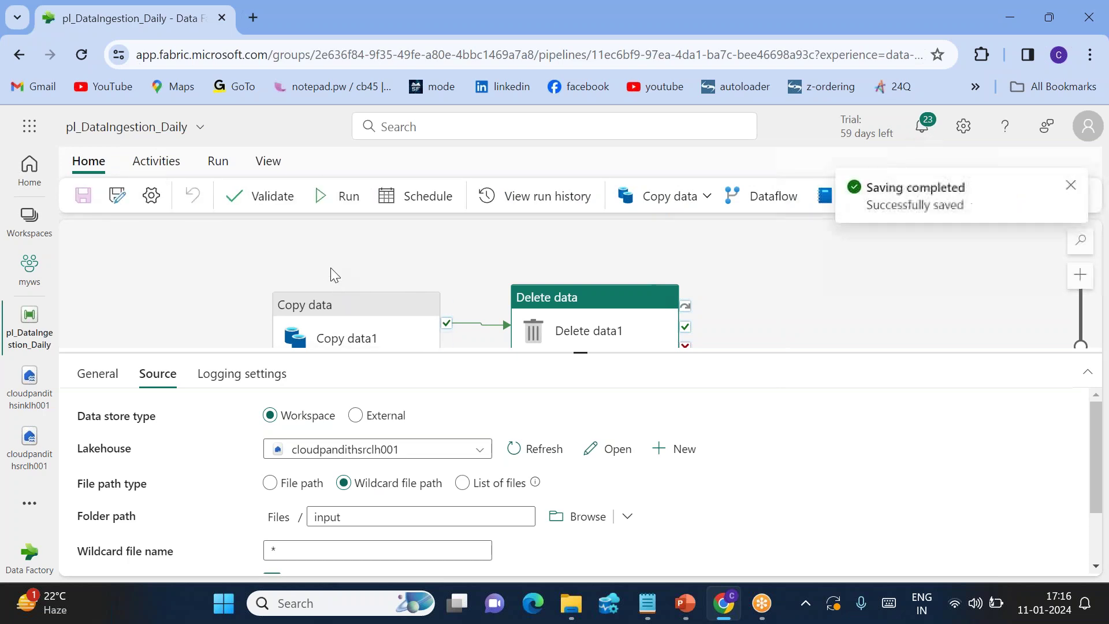
{"action": "left_click", "coordinate": [342, 196]}
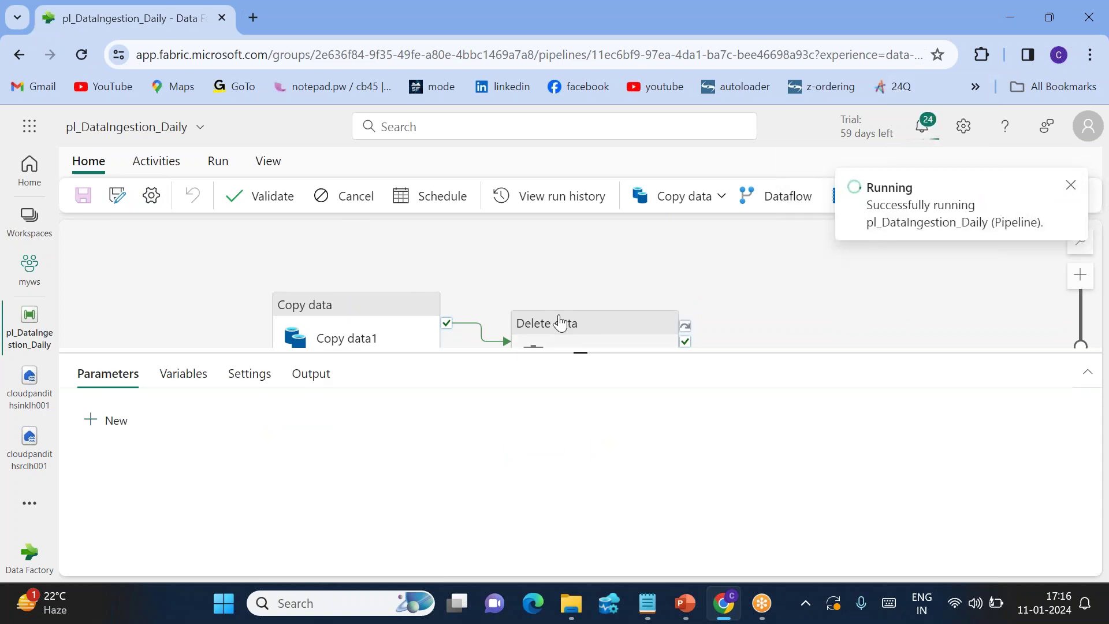
Refresh the activity runs until Copy data1 finishes, then check its details showing 3 files copied.
{"action": "left_click_drag", "start_coordinate": [488, 267], "coordinate": [482, 233]}
{"action": "left_click", "coordinate": [311, 374]}
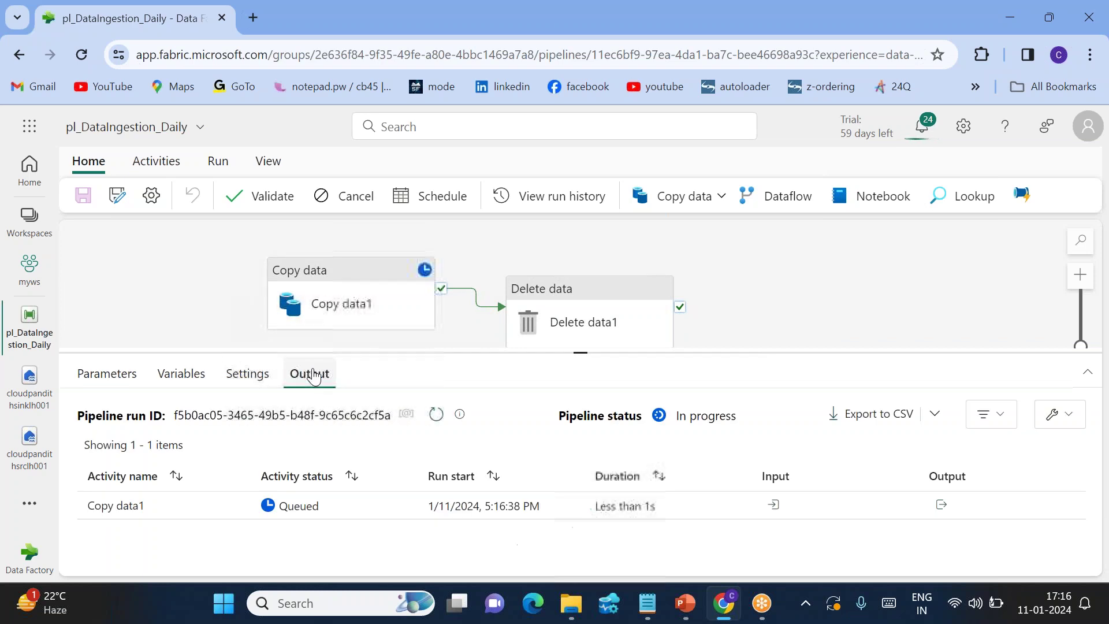
{"action": "left_click", "coordinate": [435, 414]}
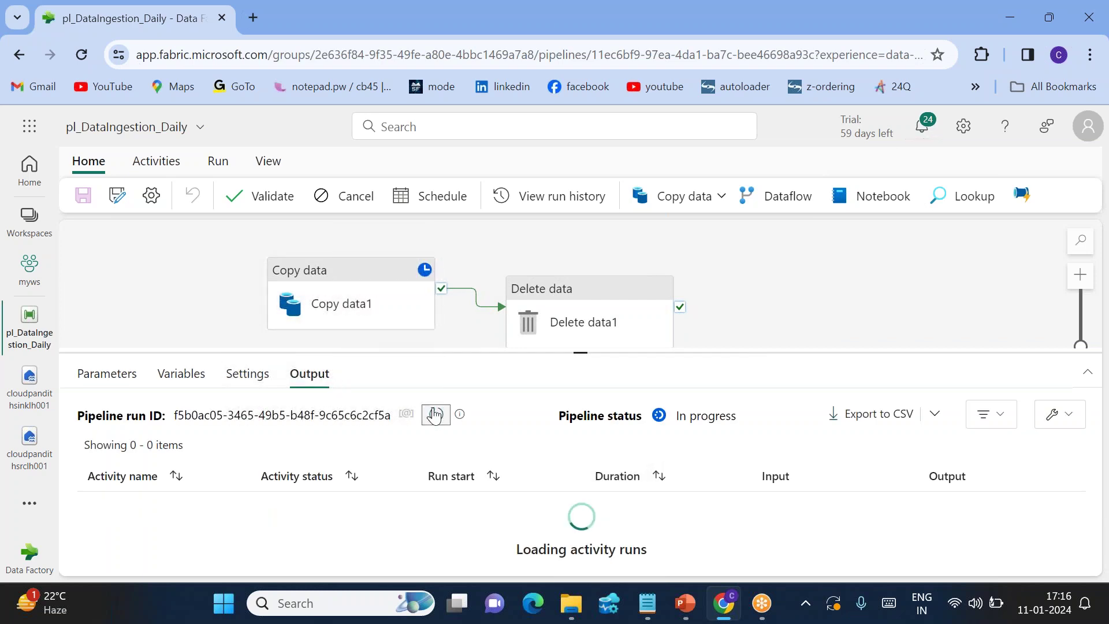
{"action": "left_click", "coordinate": [435, 414]}
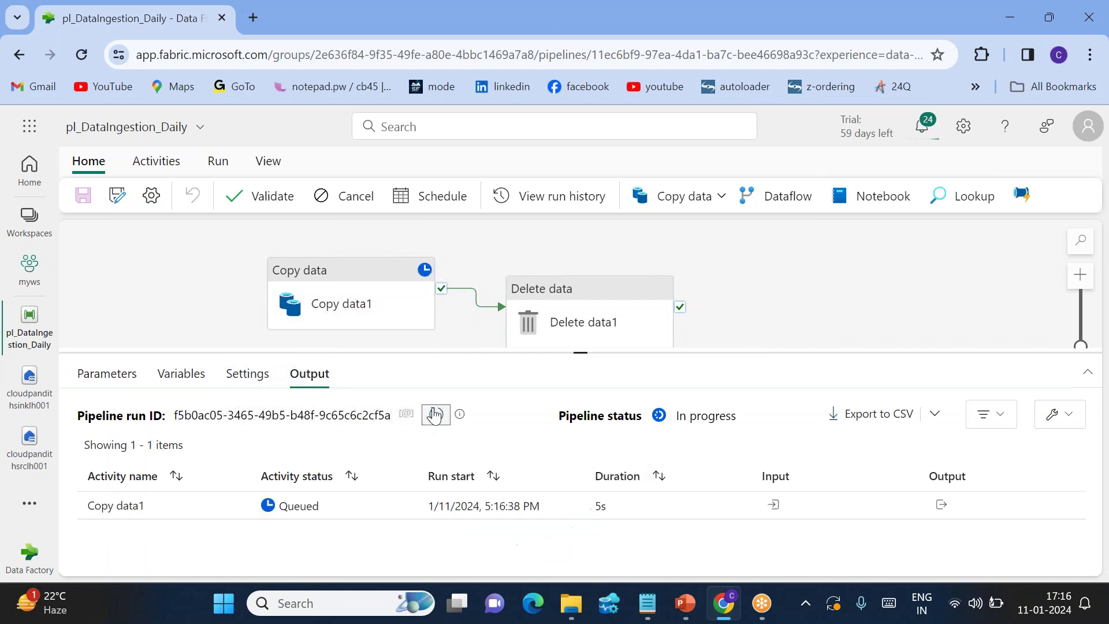
{"action": "left_click", "coordinate": [435, 415]}
{"action": "left_click", "coordinate": [438, 416]}
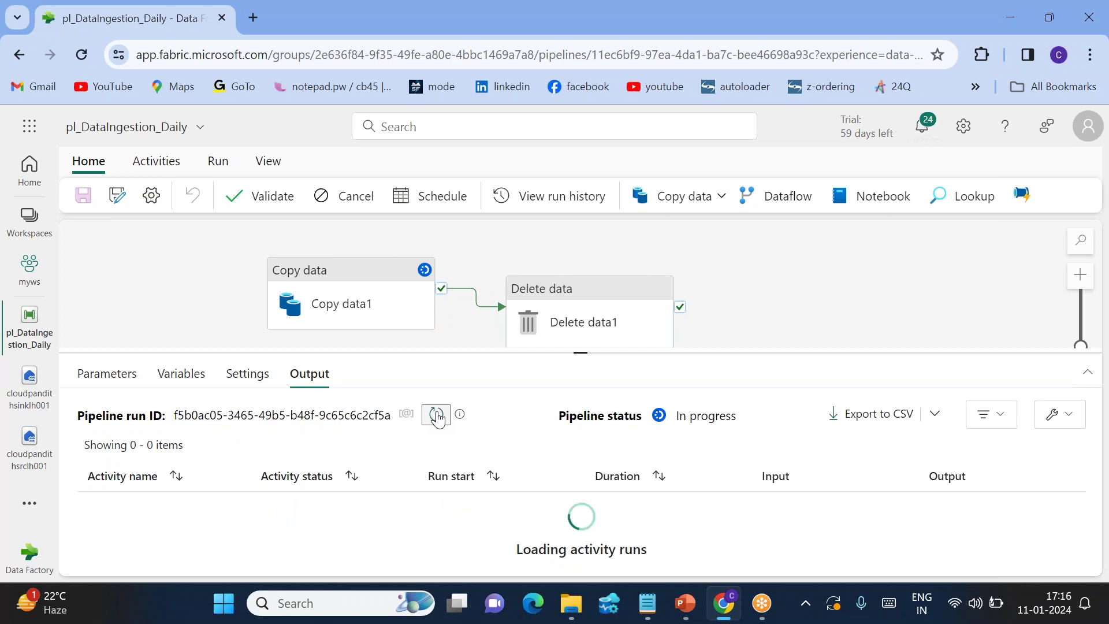
{"action": "left_click", "coordinate": [437, 416]}
{"action": "left_click", "coordinate": [437, 416]}
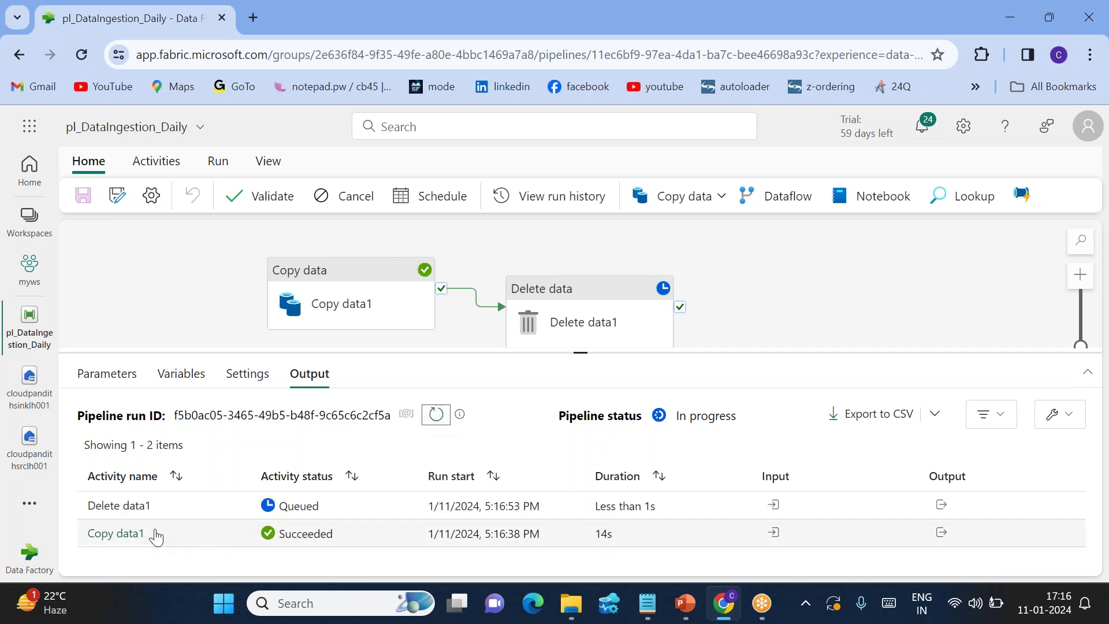
{"action": "left_click", "coordinate": [116, 533]}
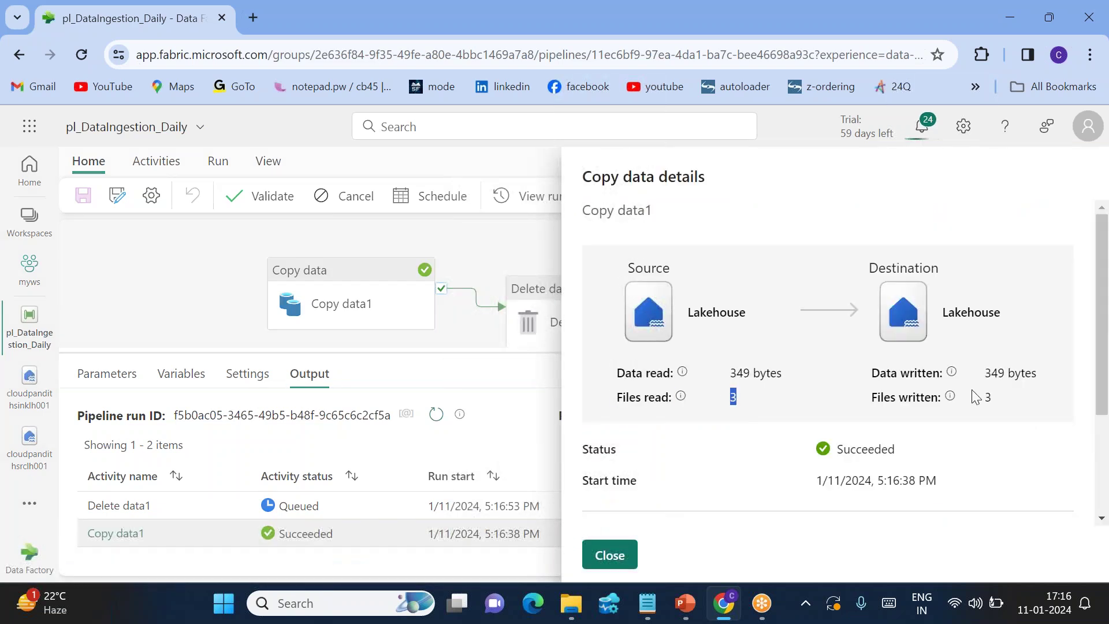
{"action": "left_click", "coordinate": [609, 554]}
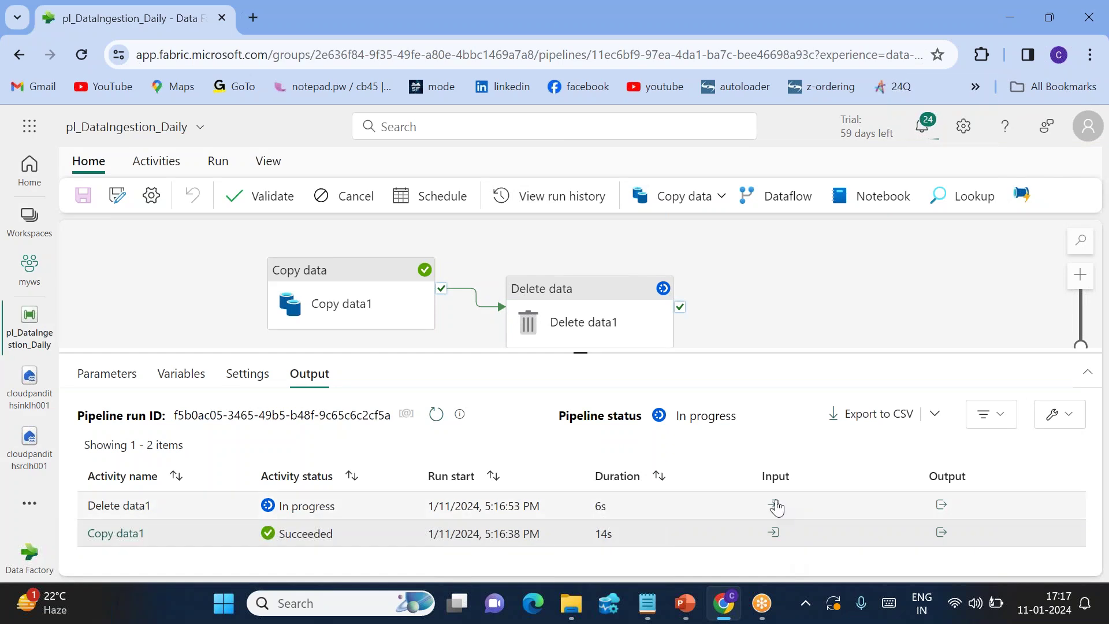
Refresh until Delete data1 succeeds and confirm filesDeleted is 3 in its output JSON.
{"action": "left_click", "coordinate": [428, 425]}
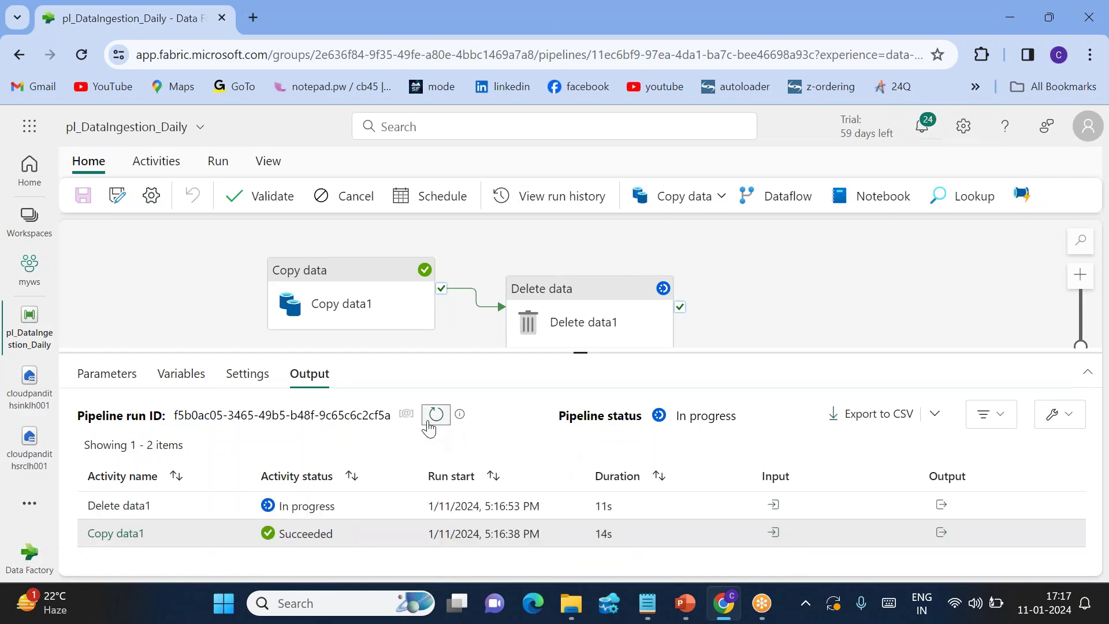
{"action": "left_click", "coordinate": [428, 426]}
{"action": "left_click", "coordinate": [428, 425]}
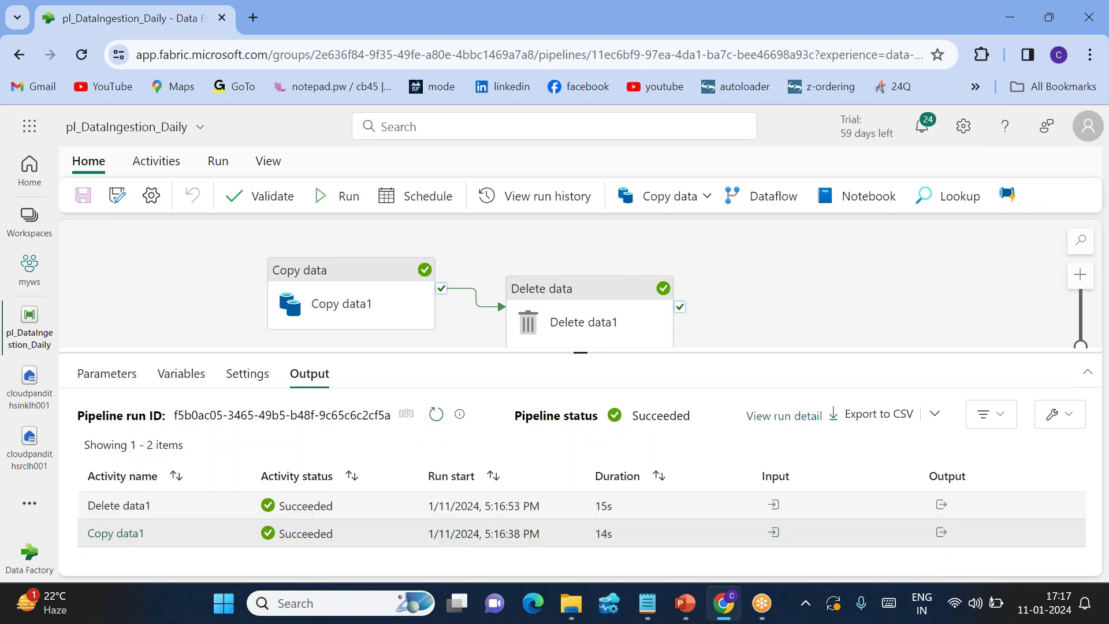
{"action": "left_click", "coordinate": [941, 505]}
{"action": "scroll", "coordinate": [867, 407], "scroll_direction": "down", "scroll_amount": 10}
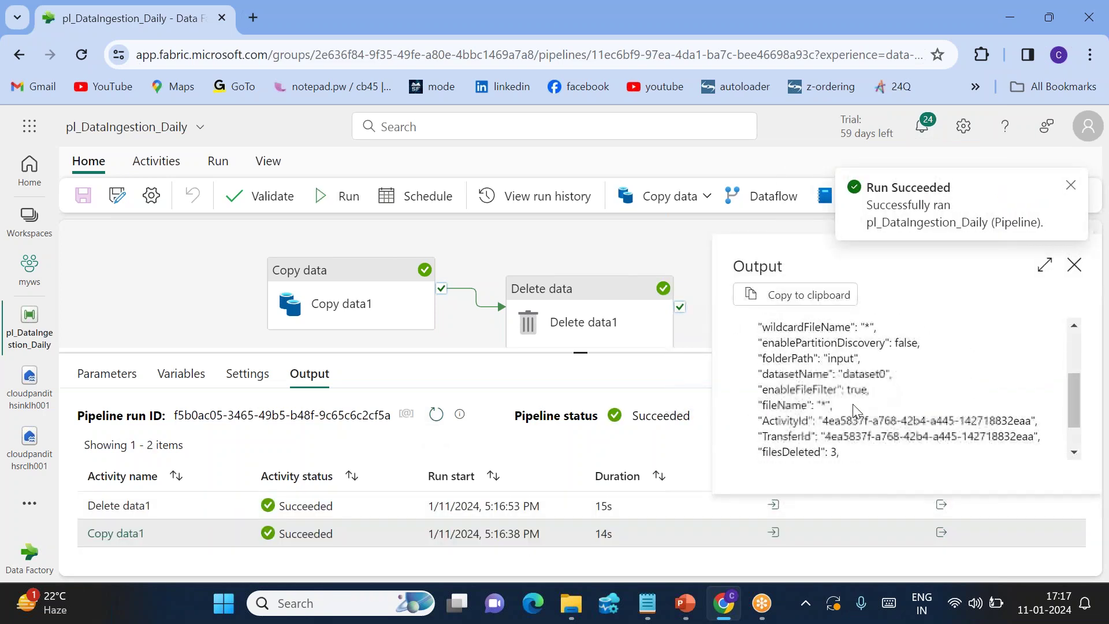
{"action": "left_click_drag", "start_coordinate": [765, 405], "coordinate": [838, 402]}
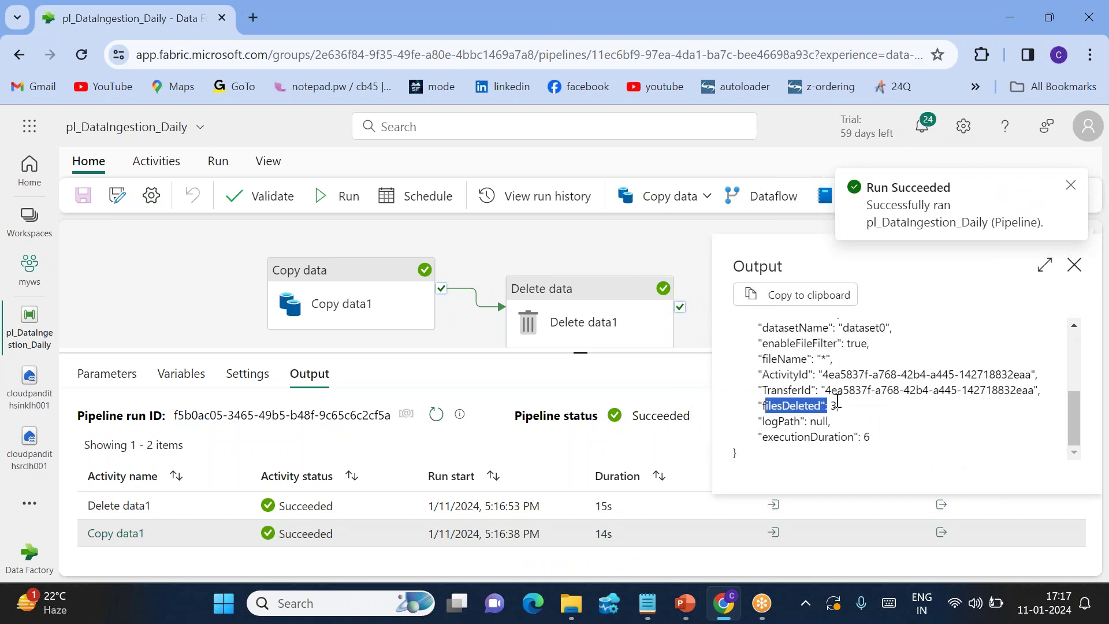
{"action": "left_click", "coordinate": [1075, 264]}
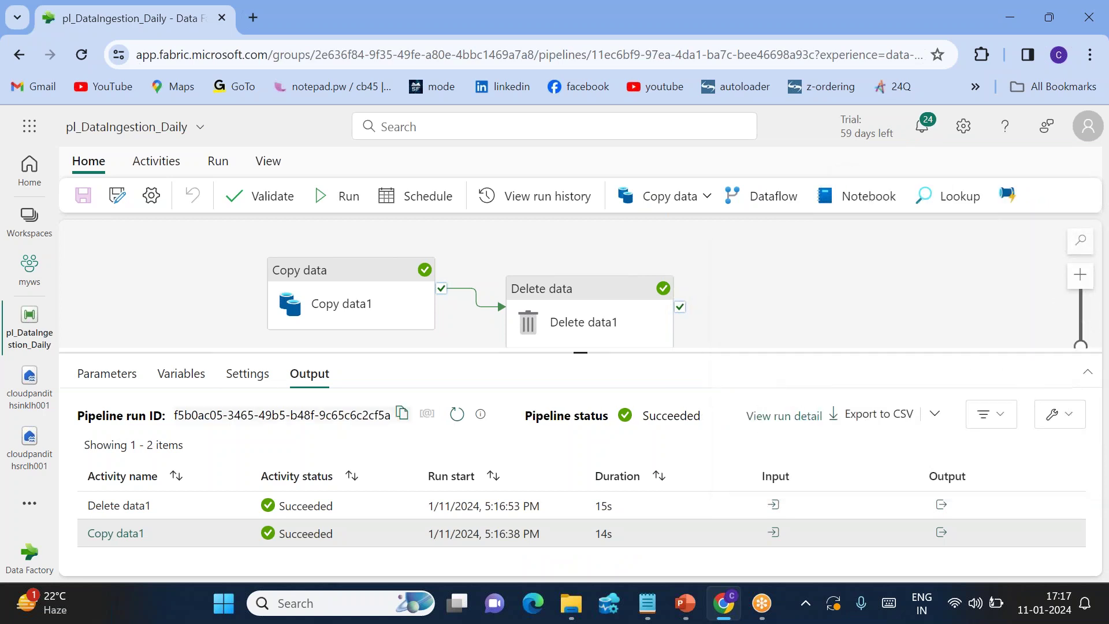
Refresh the input folder of source lakehouse cloudpandithsrclh001 to confirm it is empty.
{"action": "left_click", "coordinate": [30, 439]}
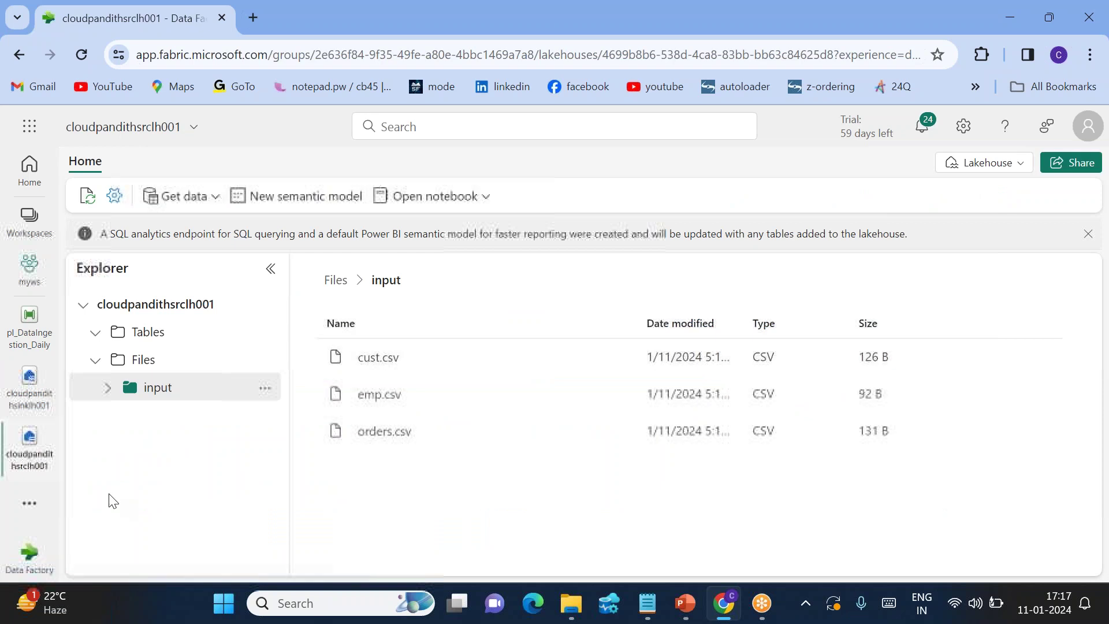
{"action": "left_click", "coordinate": [265, 388]}
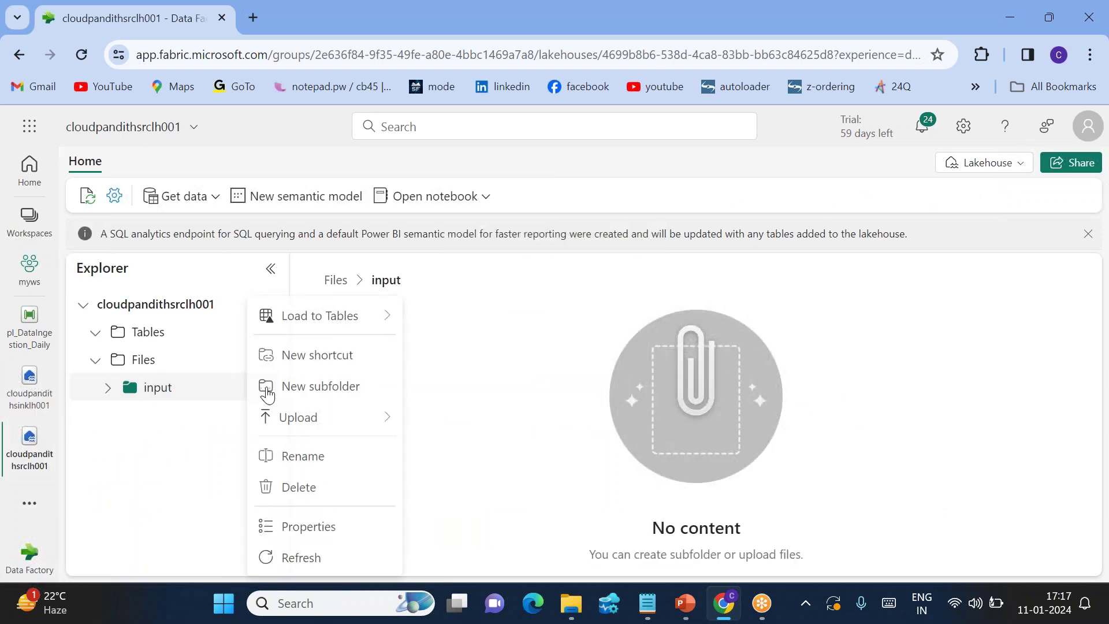
{"action": "left_click", "coordinate": [296, 559]}
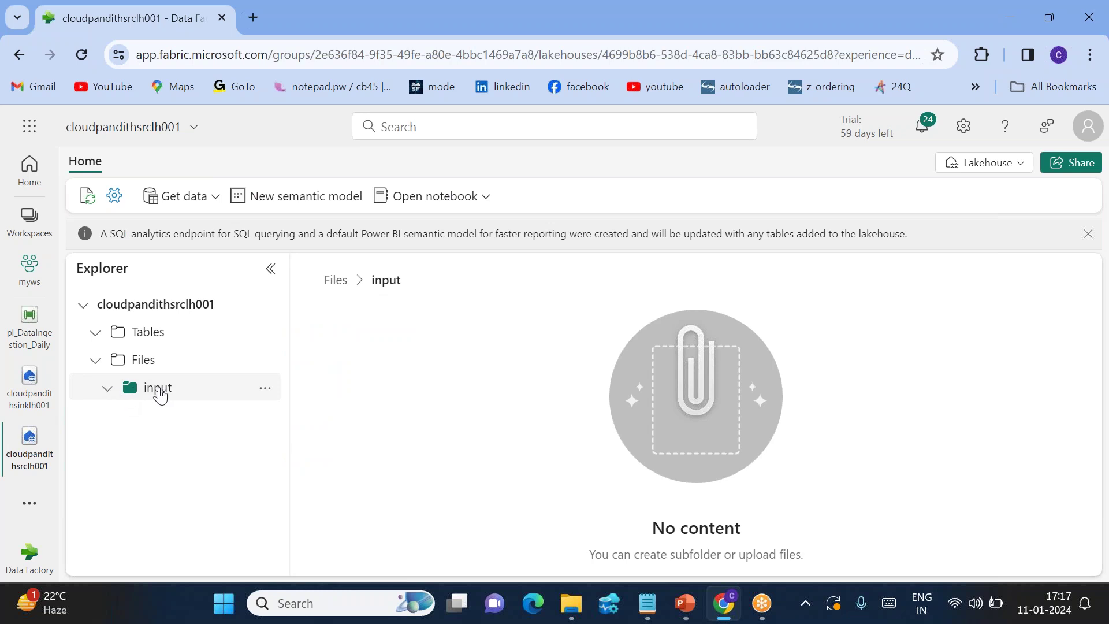
Refresh cloudpandithsinklh001's output folder, showing cust.csv, emp.csv and orders.csv with full Date modified timestamps.
{"action": "left_click", "coordinate": [31, 391]}
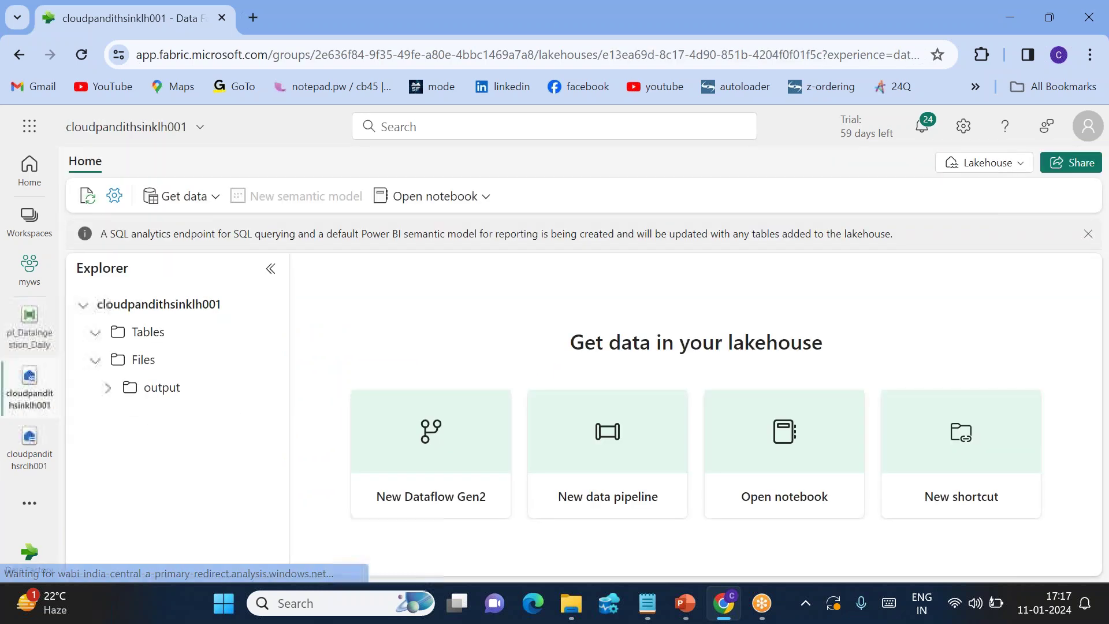
{"action": "left_click", "coordinate": [267, 388]}
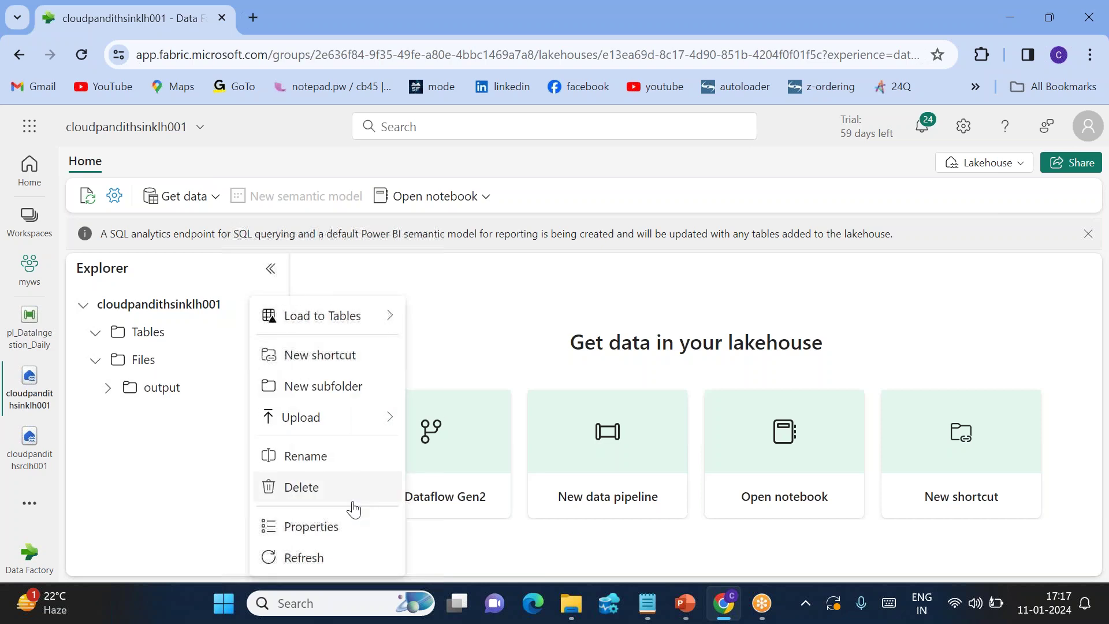
{"action": "left_click", "coordinate": [300, 558]}
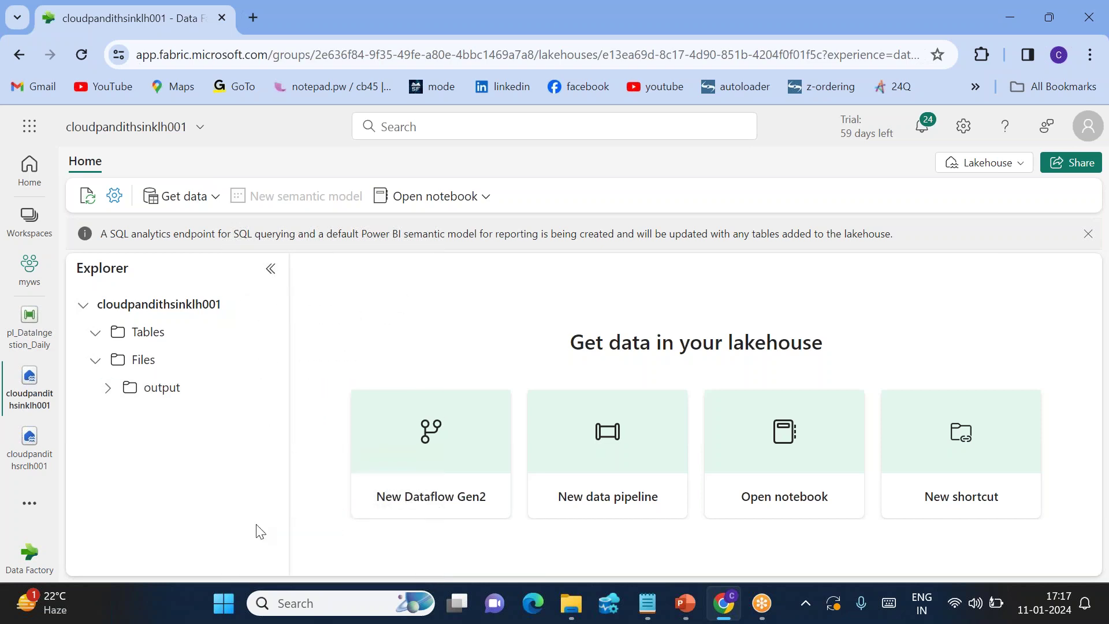
{"action": "left_click", "coordinate": [113, 394]}
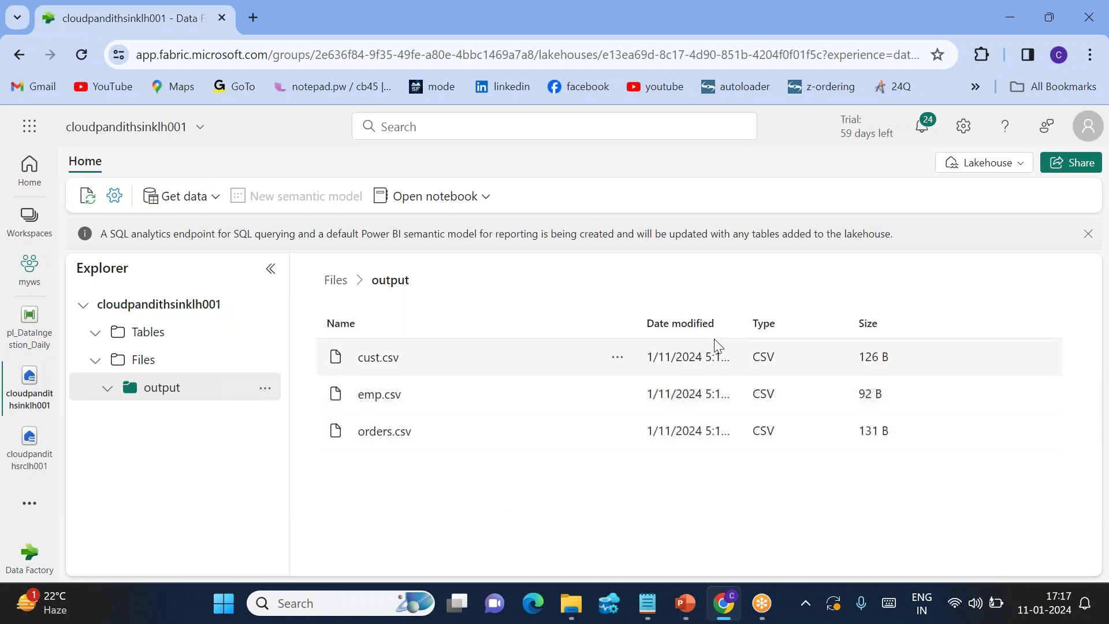
{"action": "left_click_drag", "start_coordinate": [746, 323], "coordinate": [820, 323]}
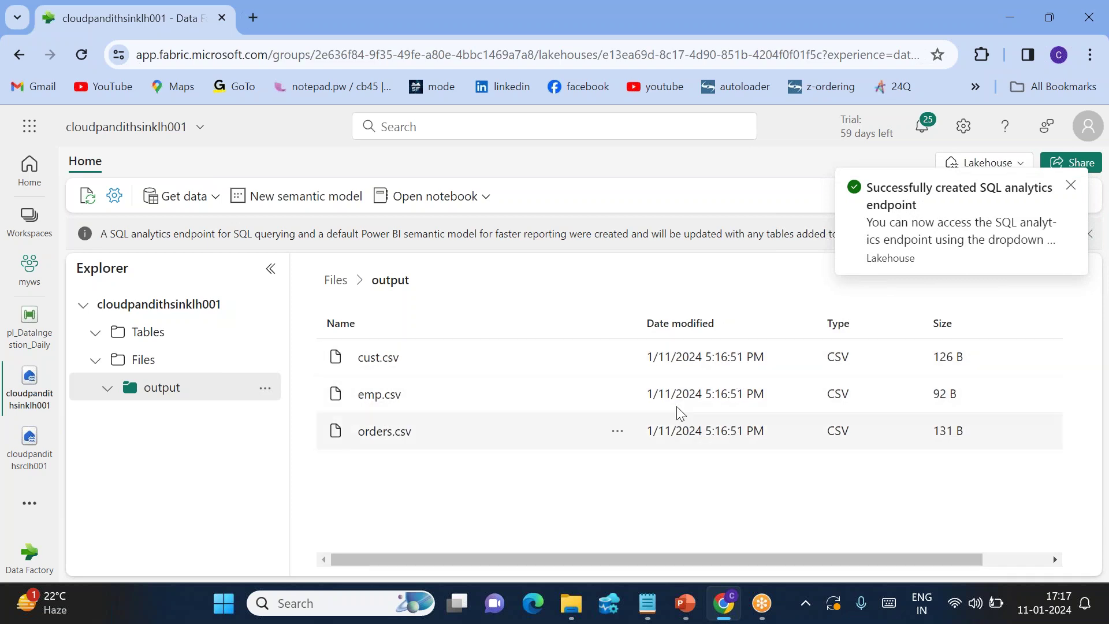
{"action": "left_click", "coordinate": [30, 444]}
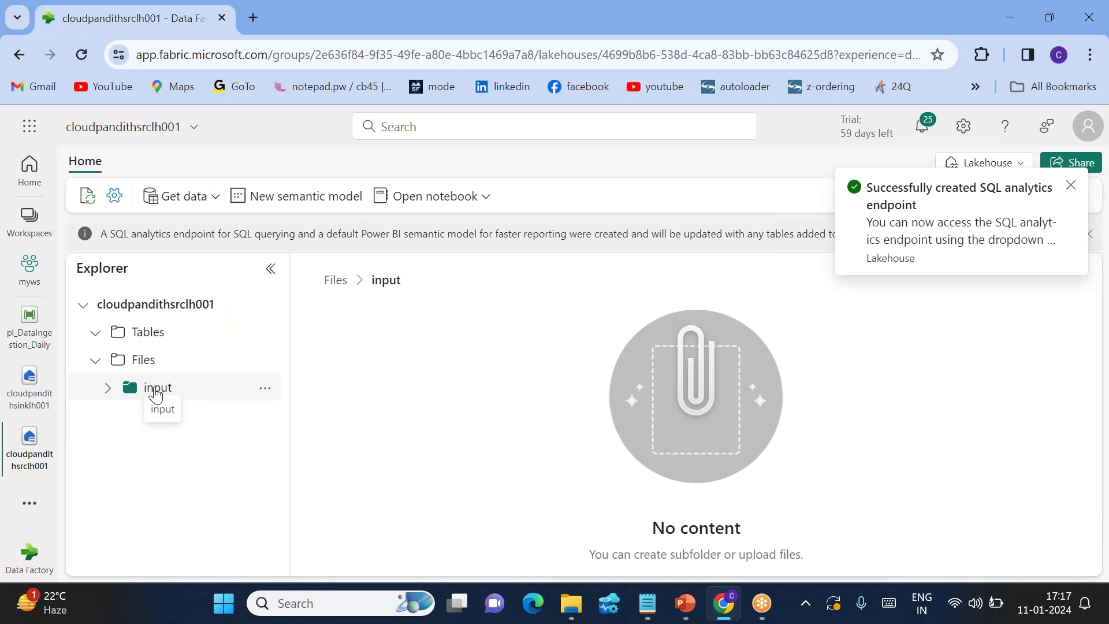
Refresh cloudpandithsrclh001's input folder again, confirming it still shows no files.
{"action": "left_click", "coordinate": [265, 387]}
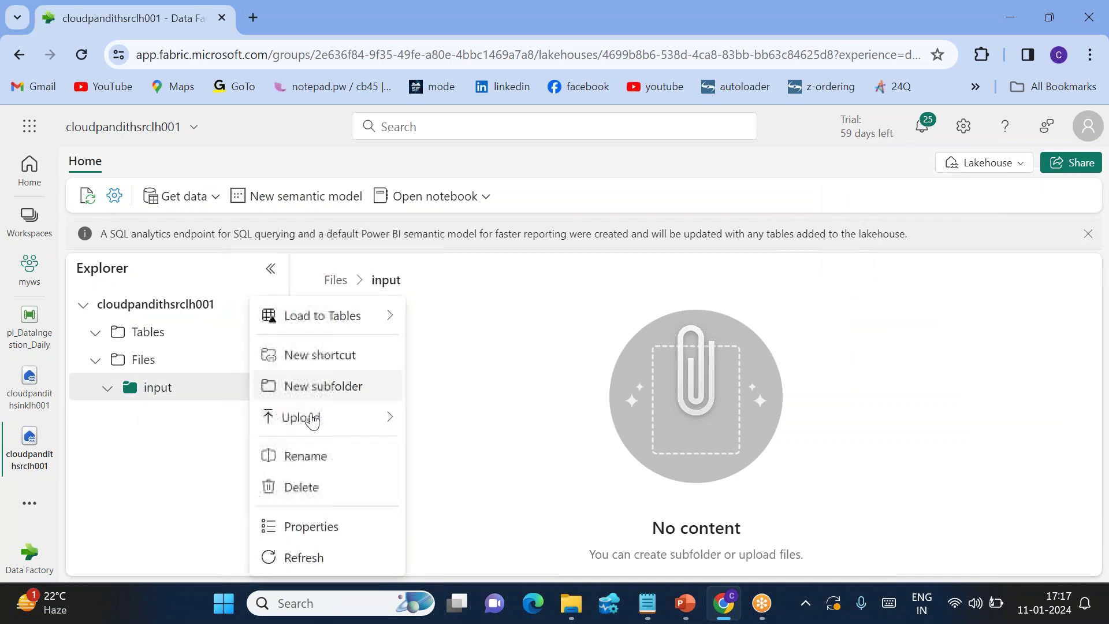
{"action": "left_click", "coordinate": [306, 568]}
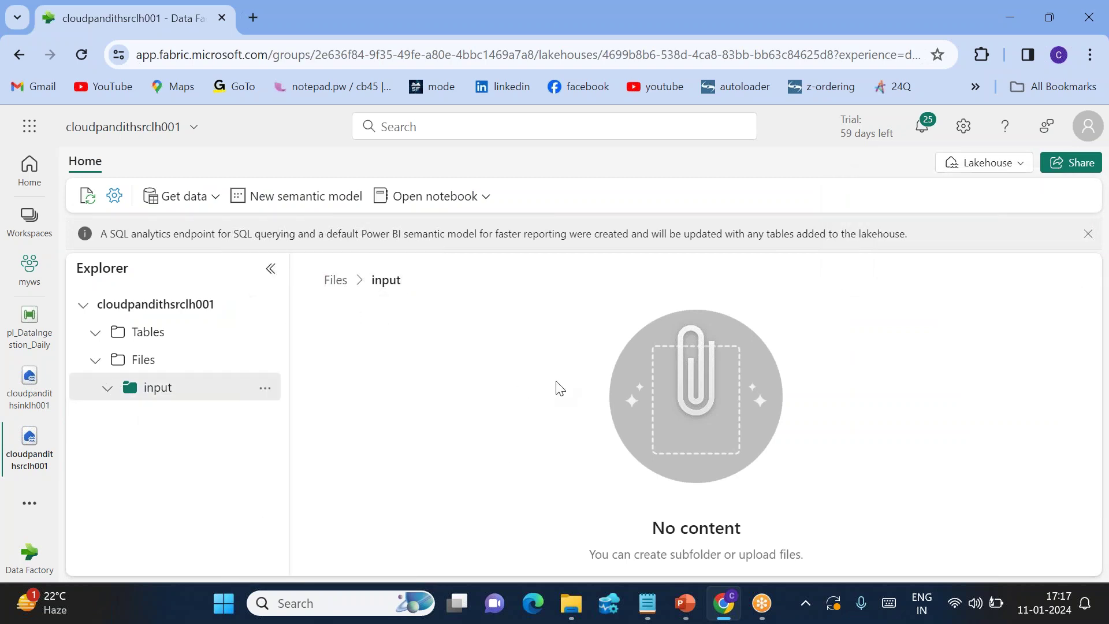